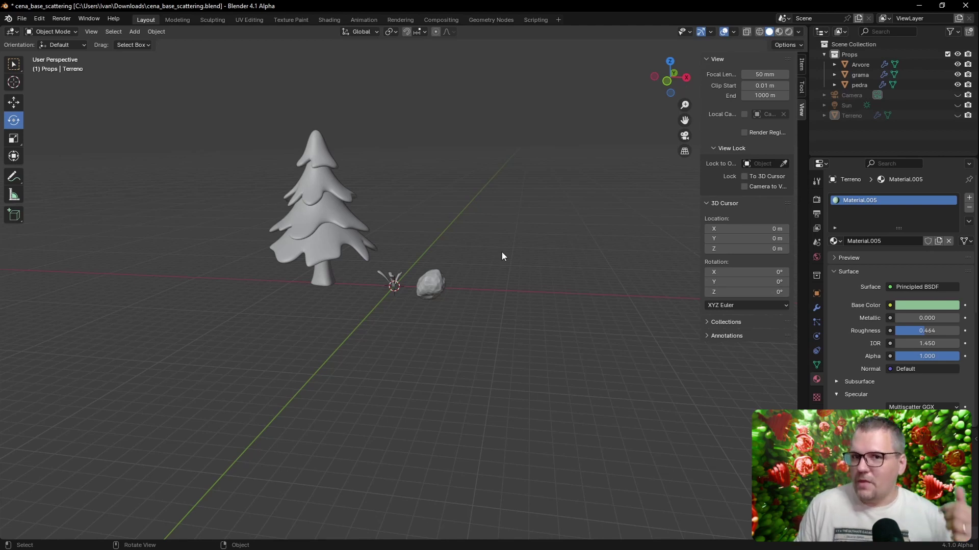
# Step: Unhide Terreno and Sun in the Outliner and preview the scene in Rendered shading
pyautogui.click(440, 281)
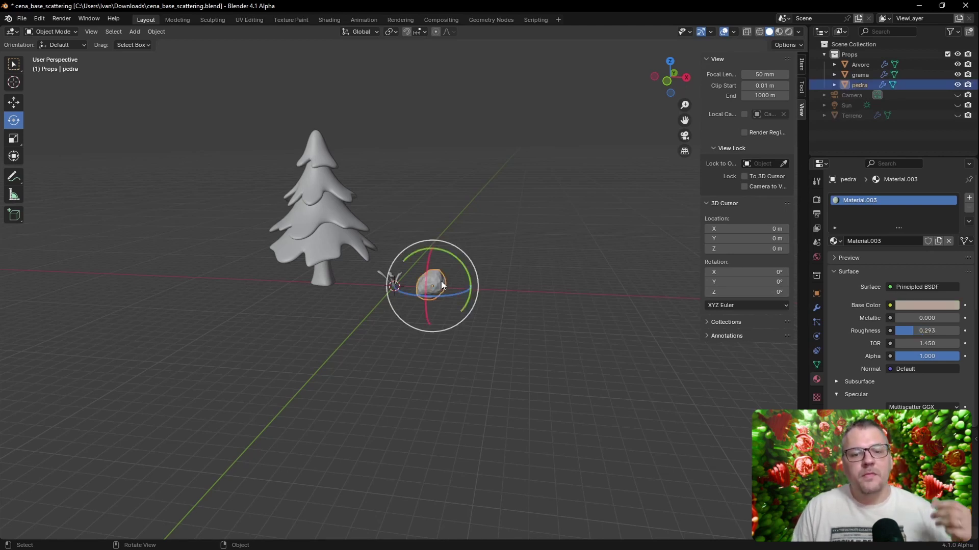
pyautogui.click(957, 116)
pyautogui.click(900, 96)
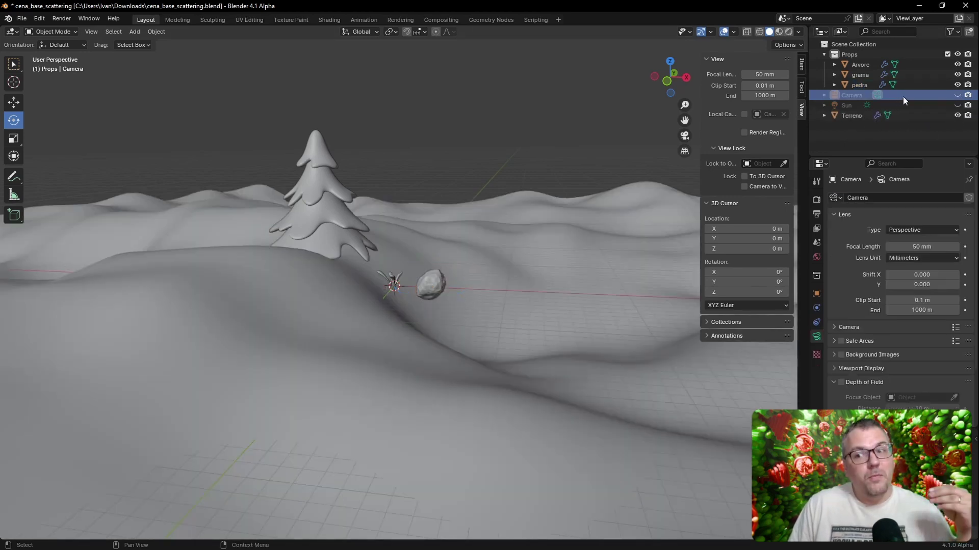
pyautogui.click(958, 105)
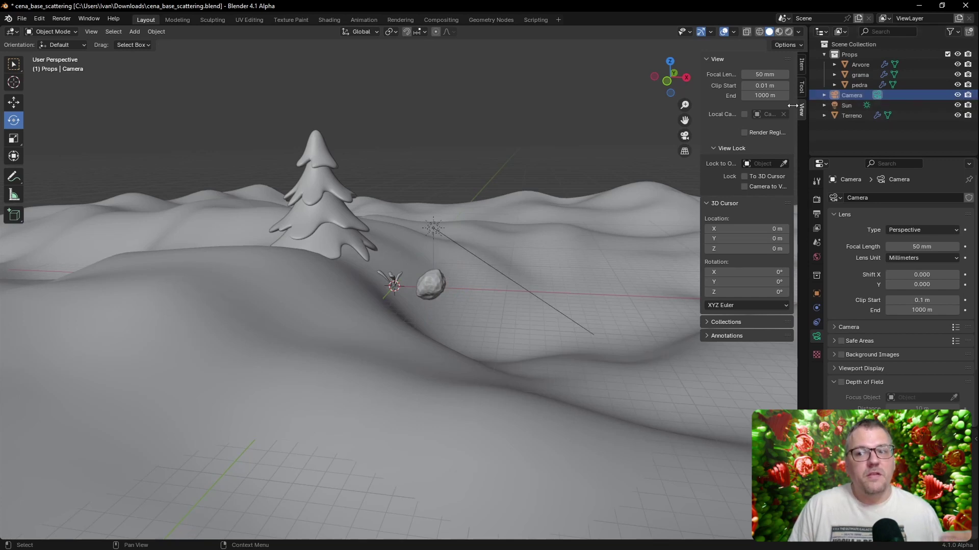
pyautogui.click(789, 31)
pyautogui.scroll(-2, 531, 125)
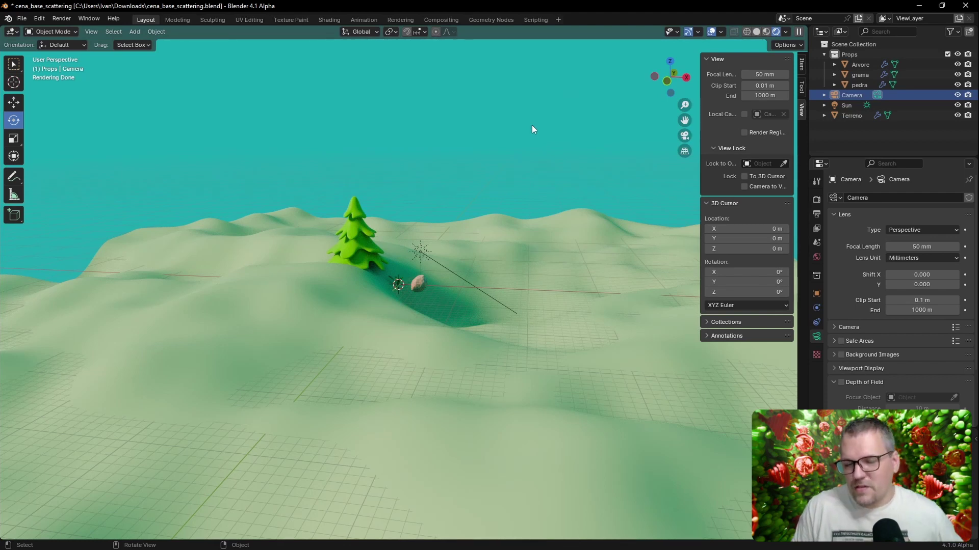
# Step: Inspect the pedra and Terreno modifiers and Terreno's Clouds displacement texture
pyautogui.click(429, 280)
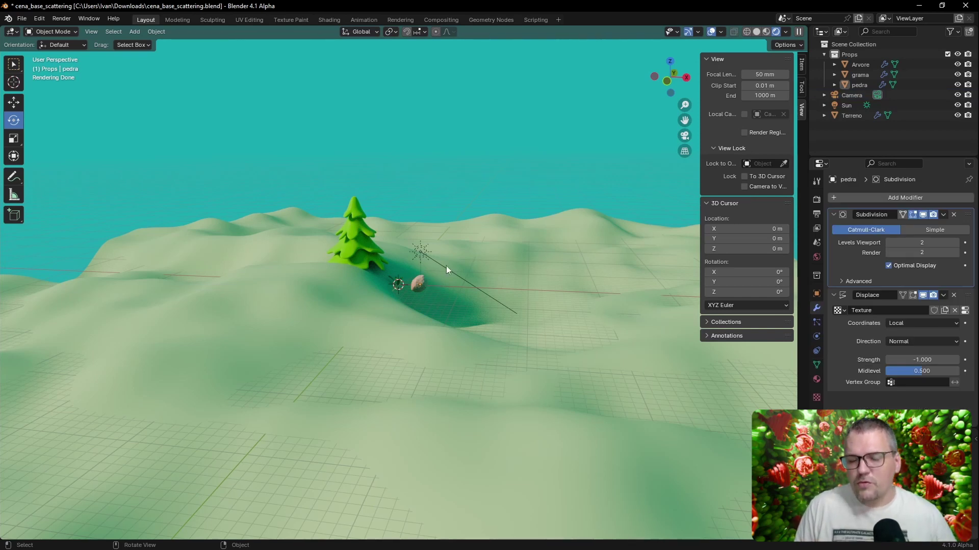
pyautogui.click(393, 336)
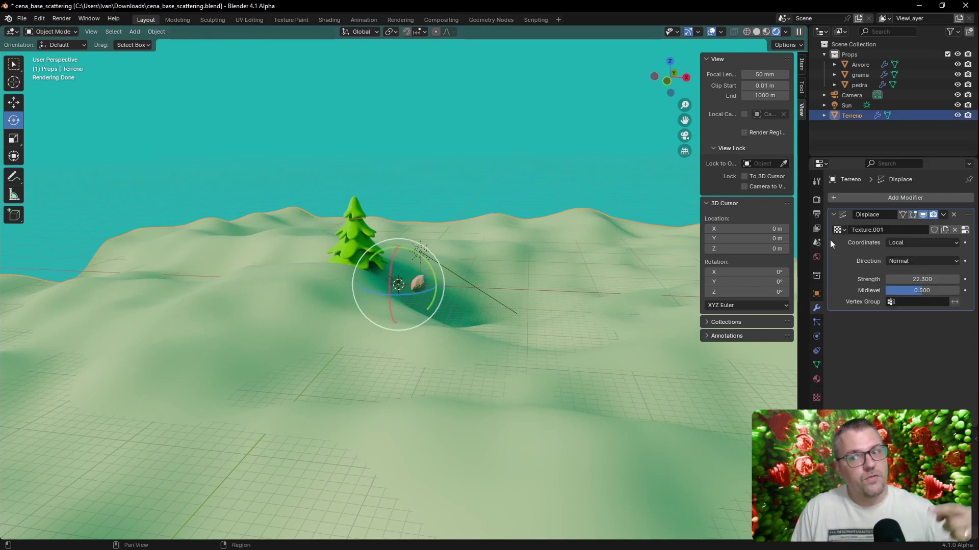
pyautogui.click(816, 399)
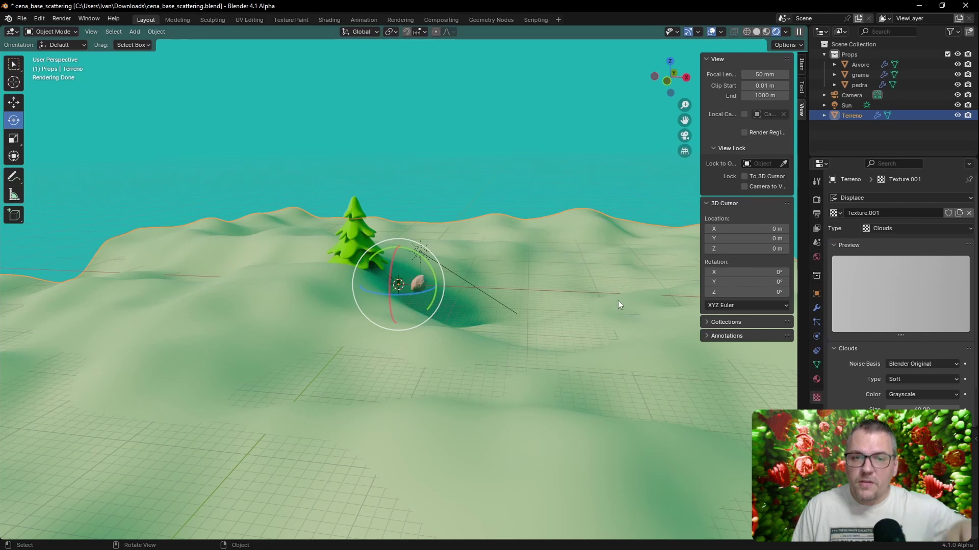
pyautogui.click(350, 234)
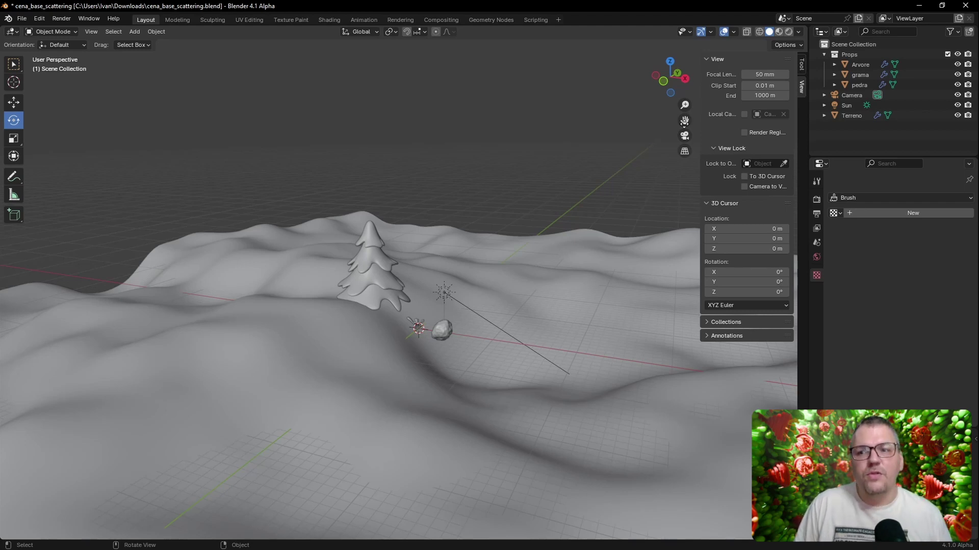
# Step: Hide the Props collection, Camera and Sun, orbit the terrain, and split the viewport in two
pyautogui.click(958, 54)
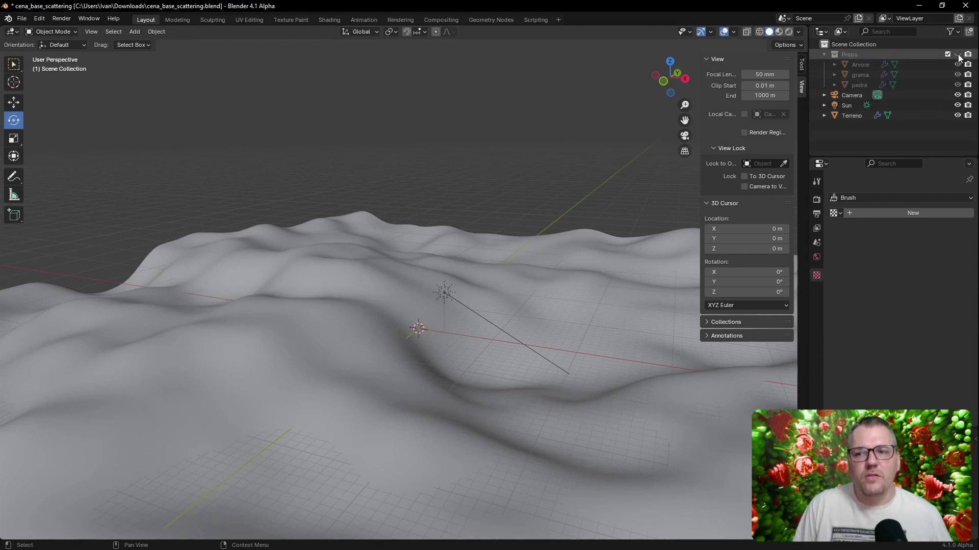
pyautogui.click(957, 96)
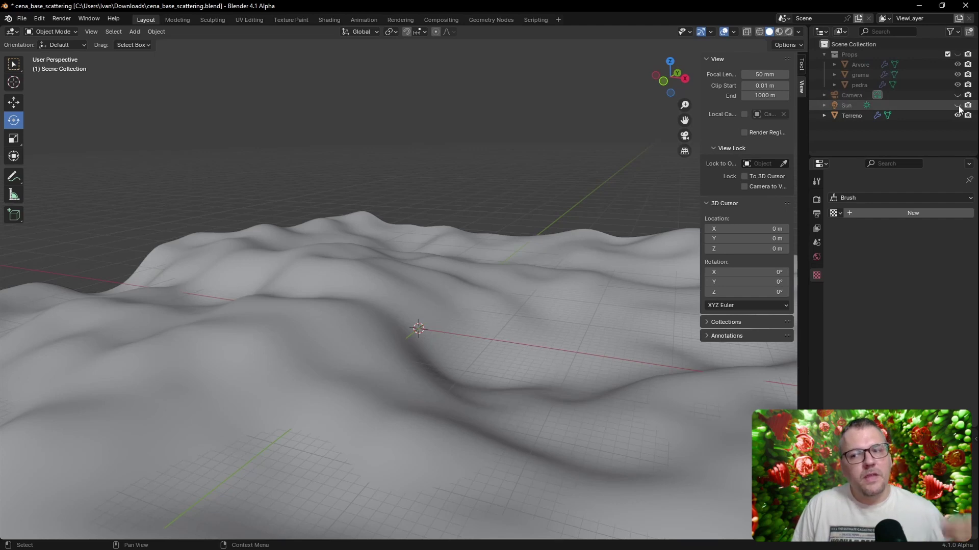
pyautogui.click(937, 116)
pyautogui.moveTo(606, 194)
pyautogui.mouseDown(button='middle')
pyautogui.moveTo(568, 218)
pyautogui.moveTo(595, 226)
pyautogui.moveTo(565, 222)
pyautogui.mouseUp(button='middle')
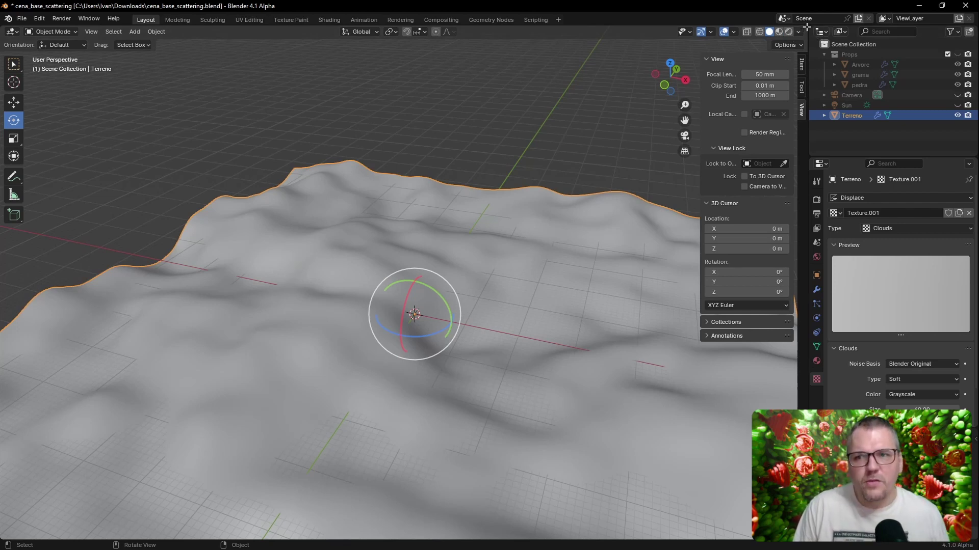
pyautogui.moveTo(806, 27); pyautogui.dragTo(340, 48)
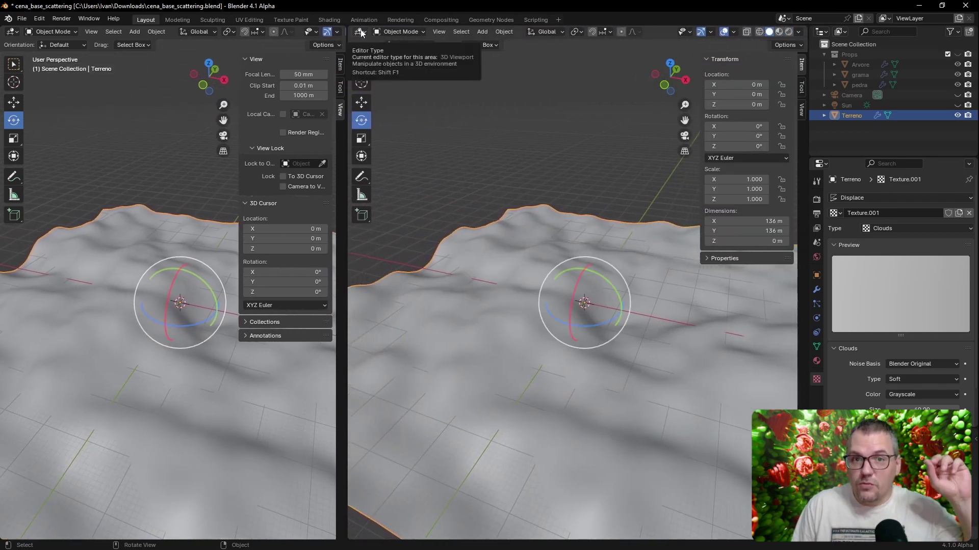
# Step: Turn the new area into a Geometry Node editor and hide both sidebars
pyautogui.click(360, 32)
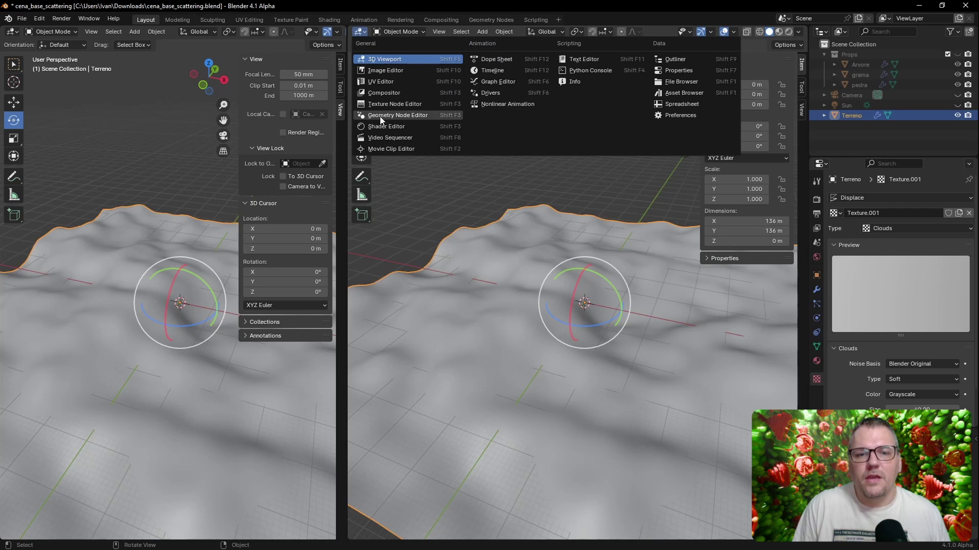
pyautogui.click(396, 115)
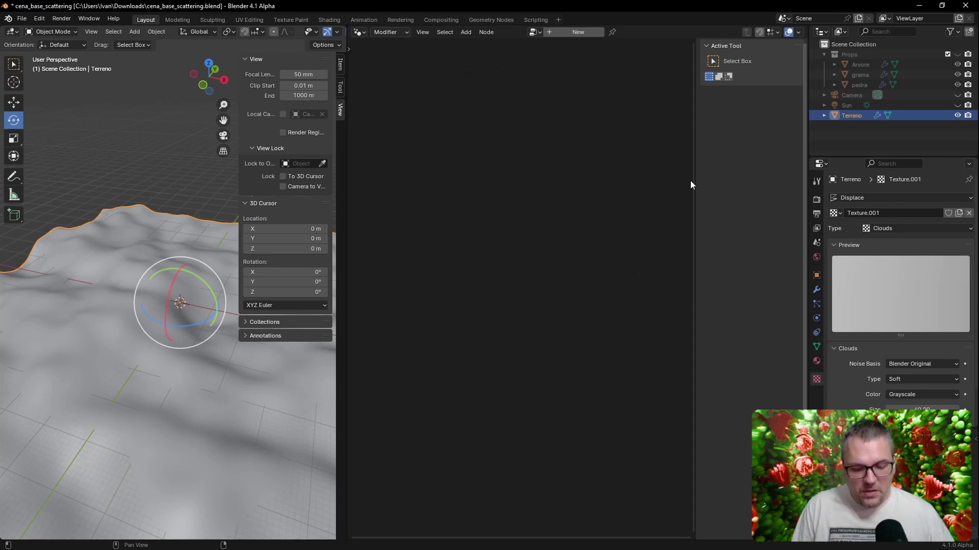
pyautogui.press('n')
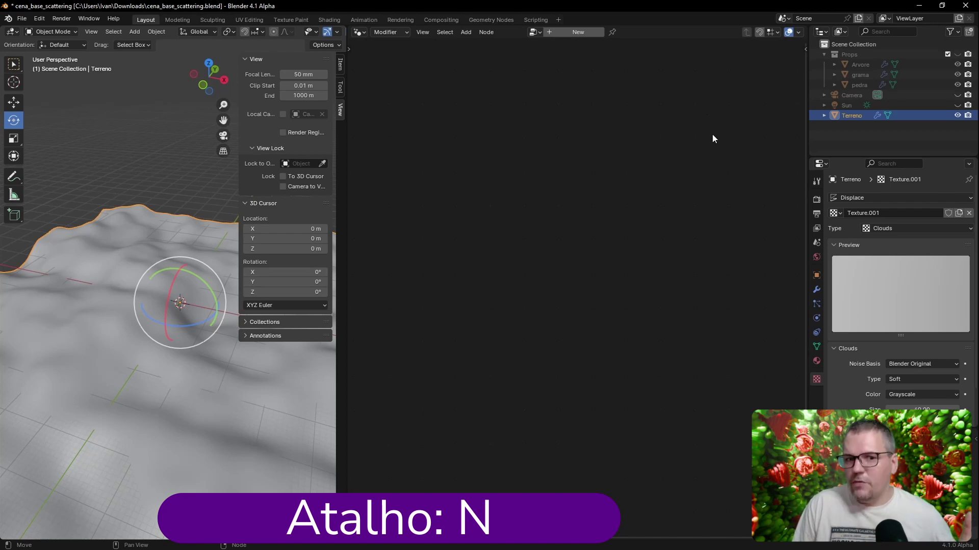
pyautogui.press('n')
# Step: Select only Terreno and create a new Geometry Nodes tree on it
pyautogui.hotkey('alt', 'a')
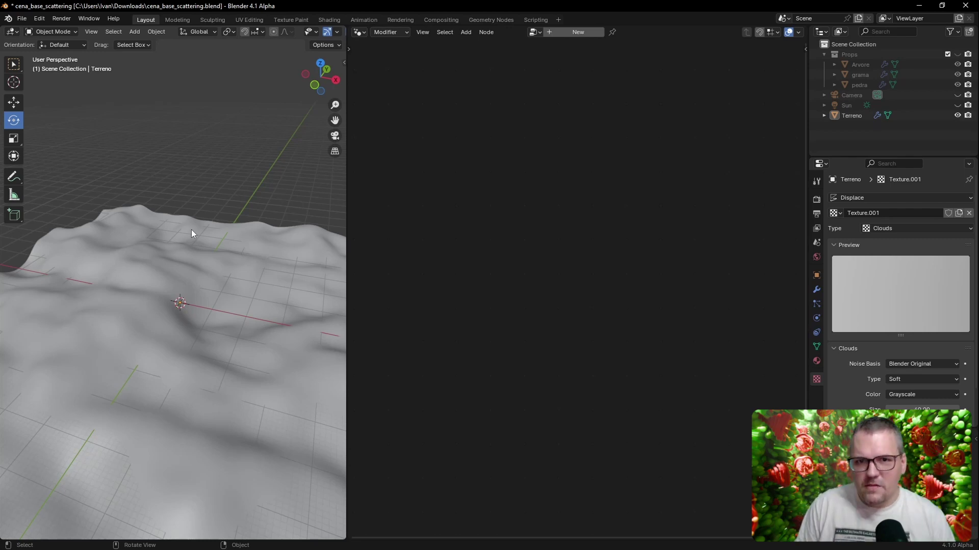
pyautogui.click(191, 229)
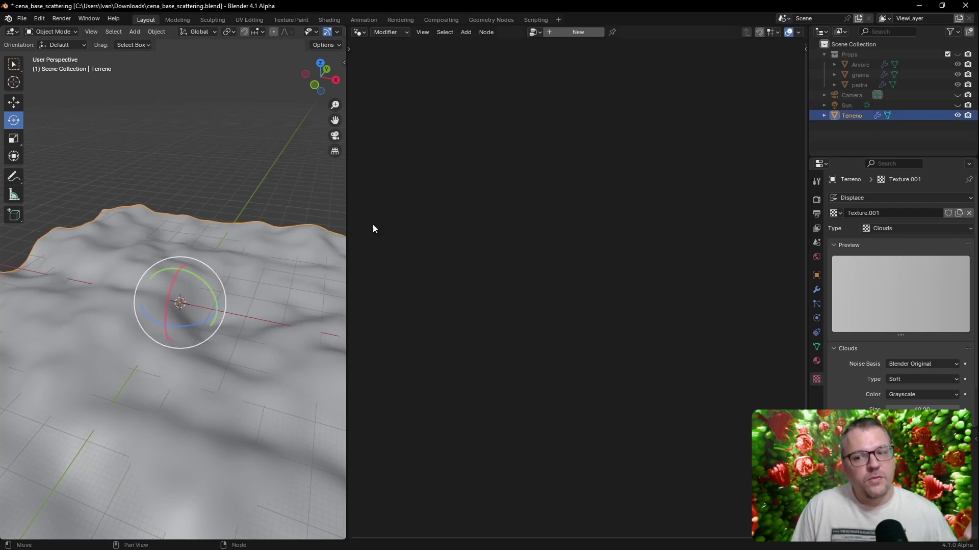
pyautogui.click(577, 33)
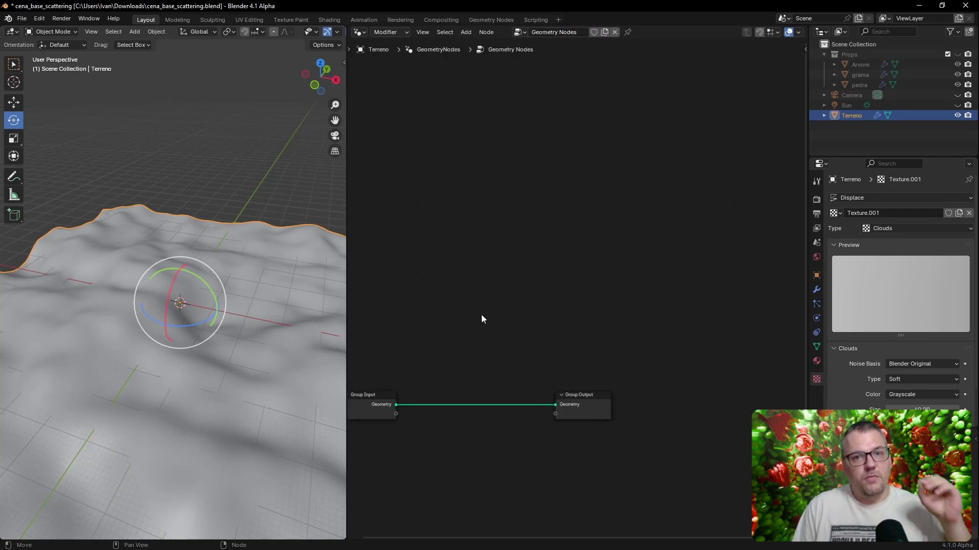
# Step: Move Group Output to the right, then cut and reconnect the Group Input geometry link
pyautogui.scroll(1, 481, 313)
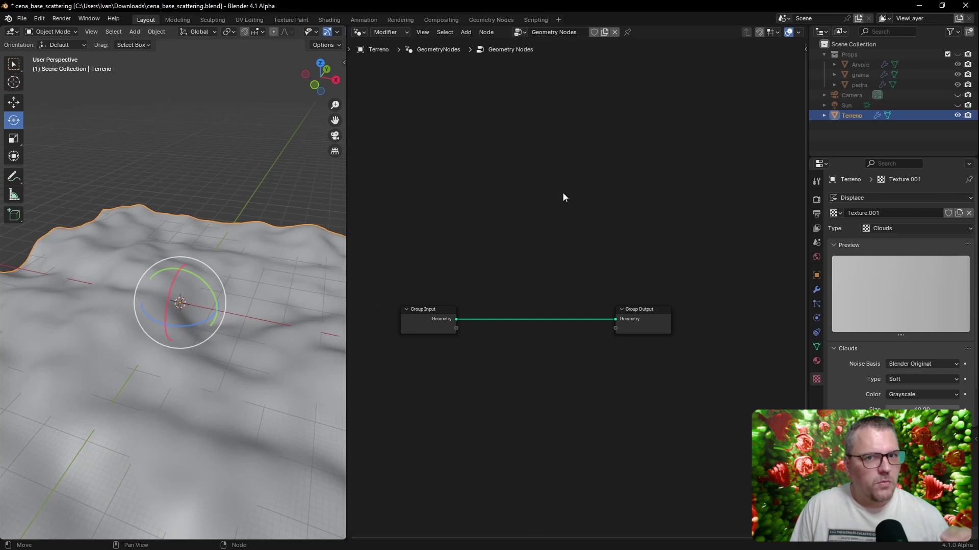
pyautogui.scroll(2, 535, 247)
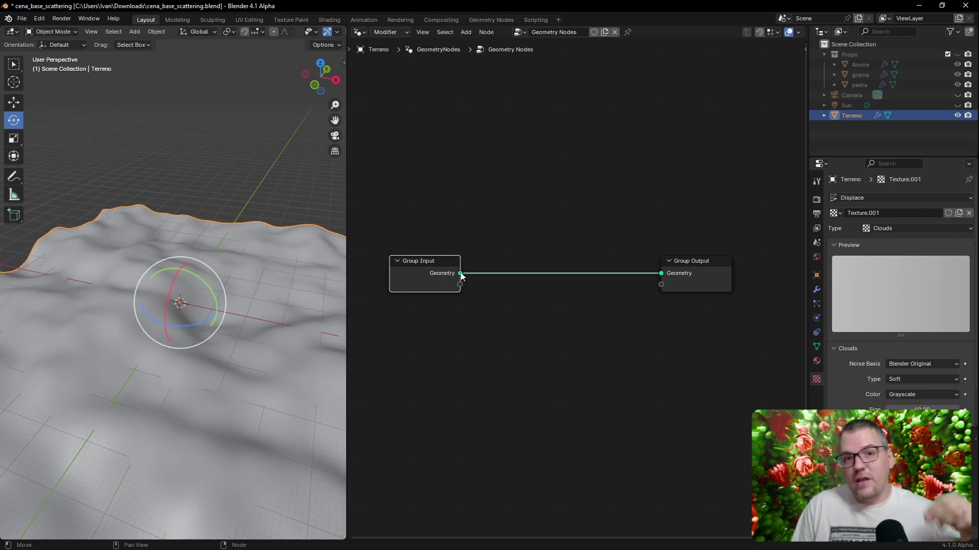
pyautogui.moveTo(700, 267); pyautogui.dragTo(720, 266)
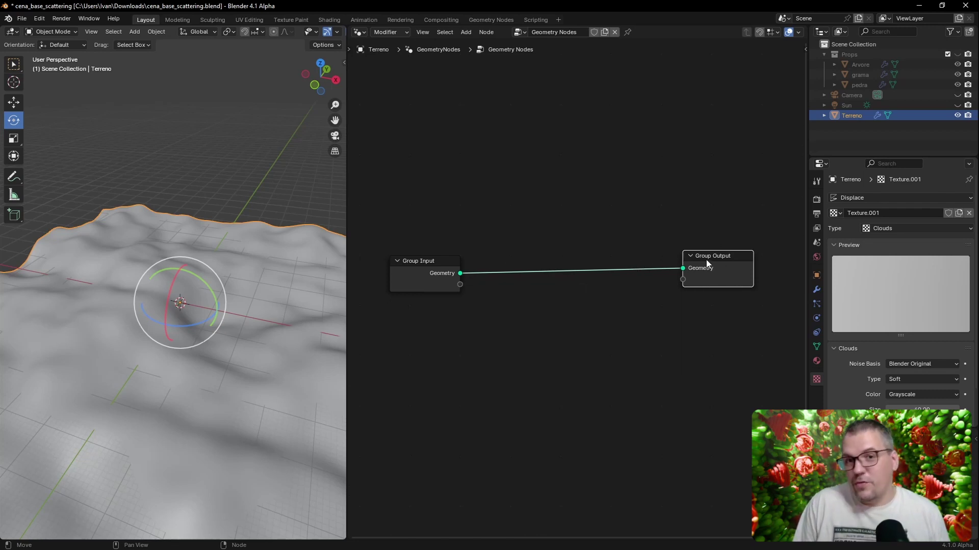
pyautogui.click(681, 271)
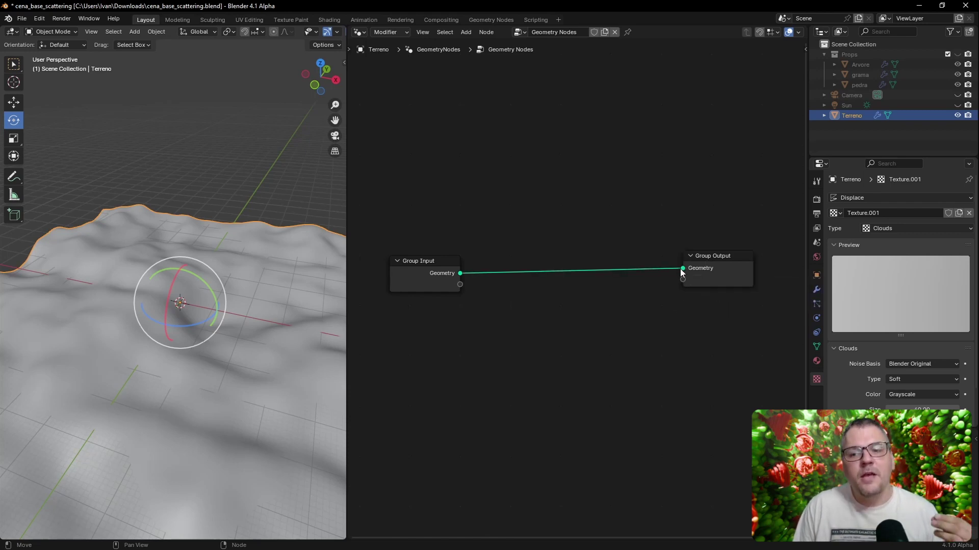
pyautogui.moveTo(680, 268); pyautogui.dragTo(641, 294)
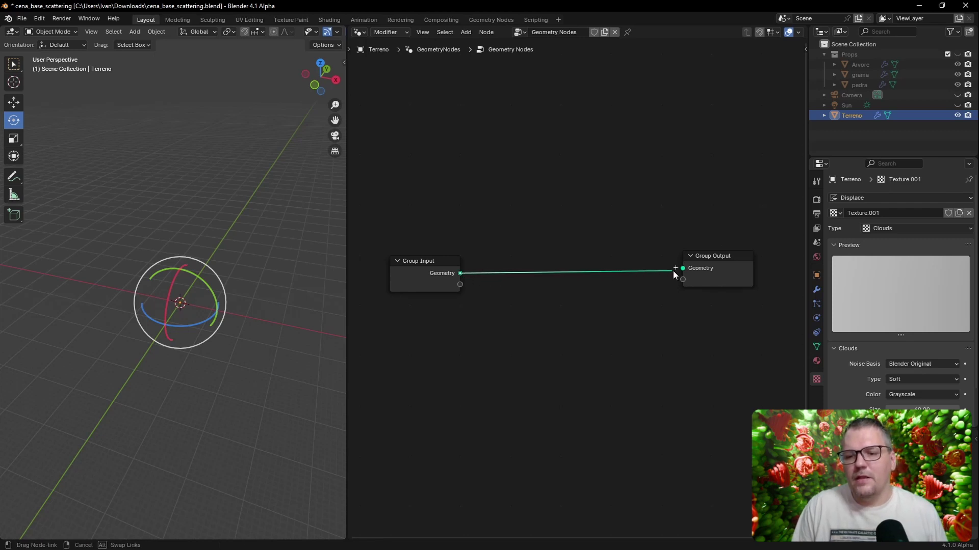
pyautogui.moveTo(460, 274); pyautogui.dragTo(669, 273)
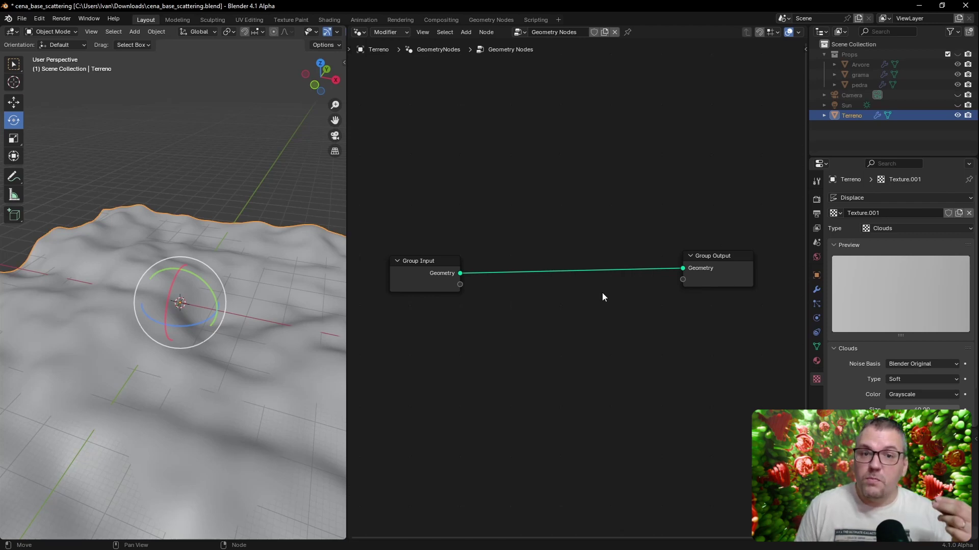
# Step: Insert a Distribute Points on Faces node on the Group Input to Group Output link
pyautogui.click(467, 32)
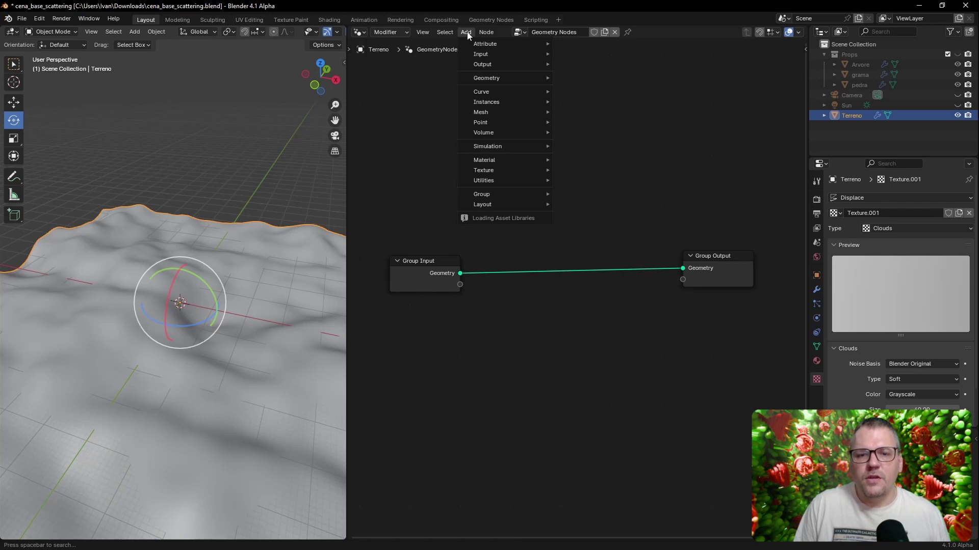
pyautogui.moveTo(481, 123)
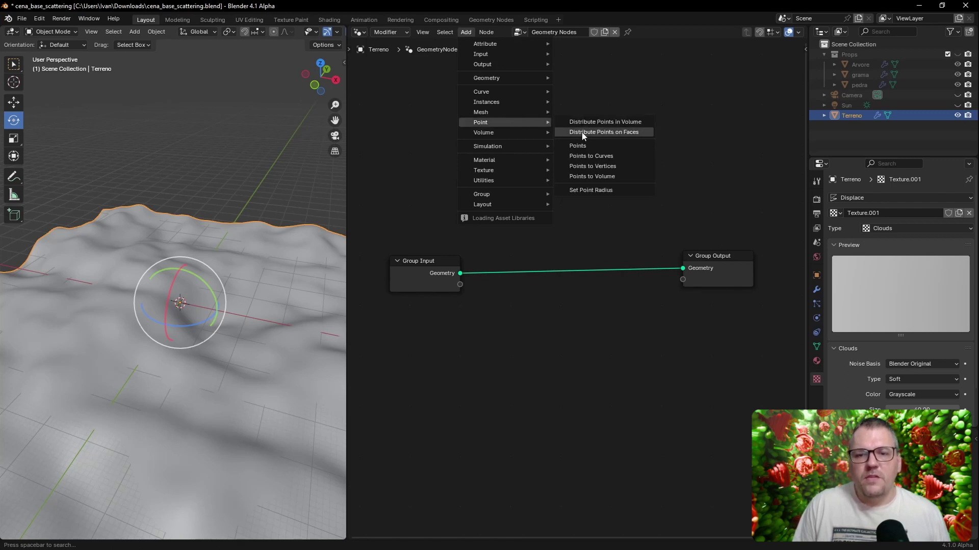
pyautogui.click(635, 132)
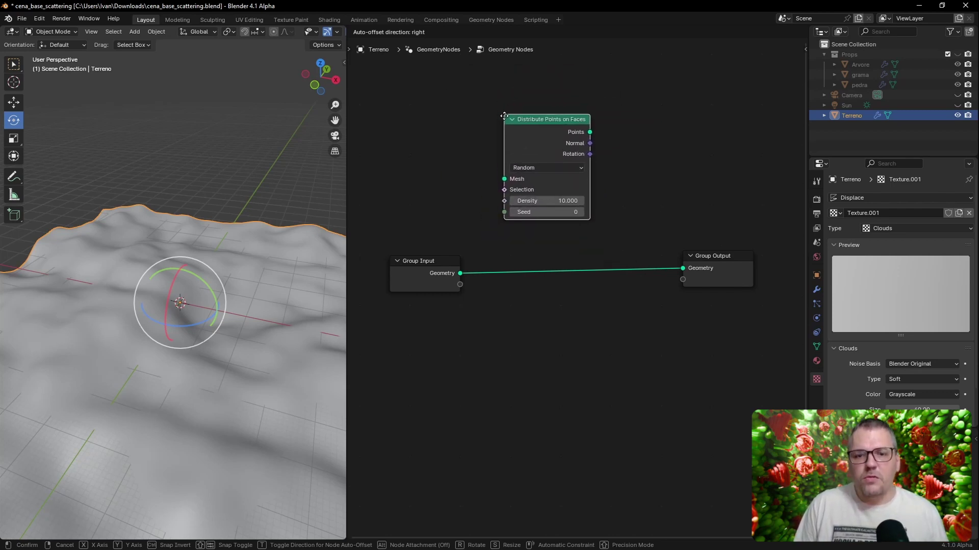
pyautogui.click(498, 232)
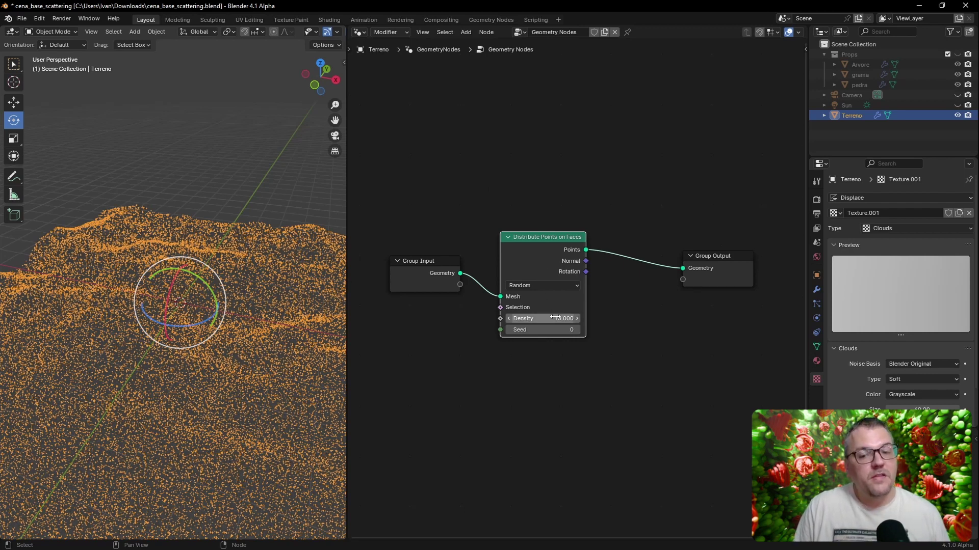
# Step: Lower the Distribute Points on Faces density to 2.600, then drag pedra from the Outliner
pyautogui.moveTo(554, 320); pyautogui.dragTo(516, 319)
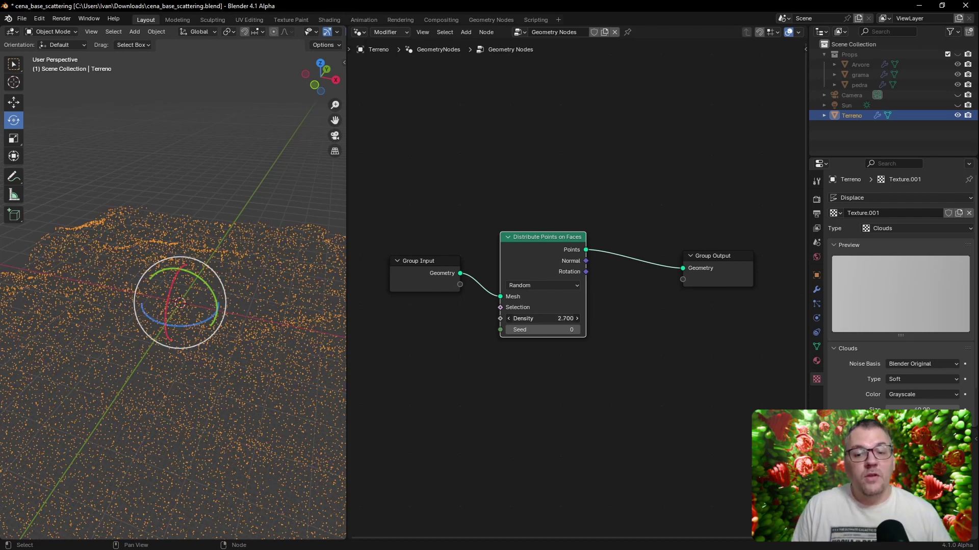
pyautogui.moveTo(561, 318); pyautogui.dragTo(557, 319)
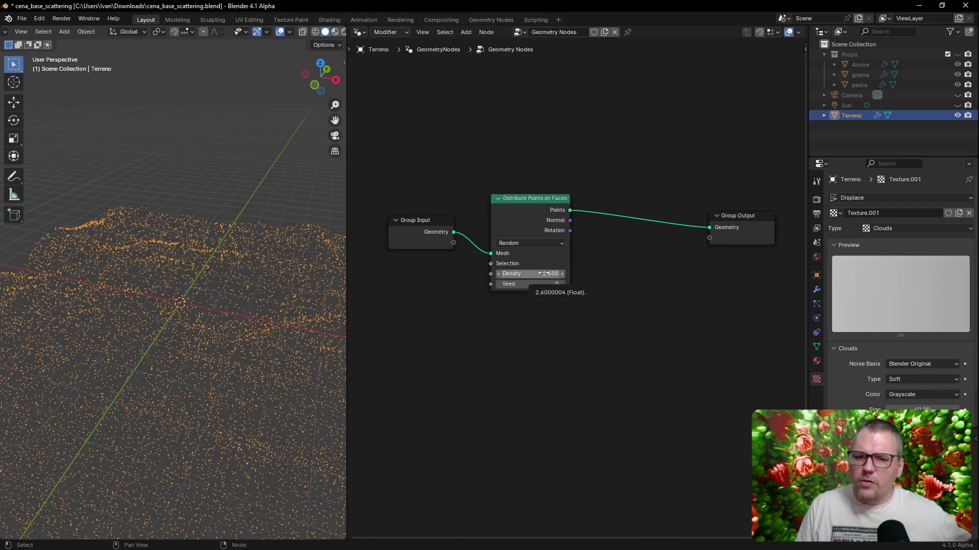
pyautogui.moveTo(544, 274); pyautogui.dragTo(523, 273)
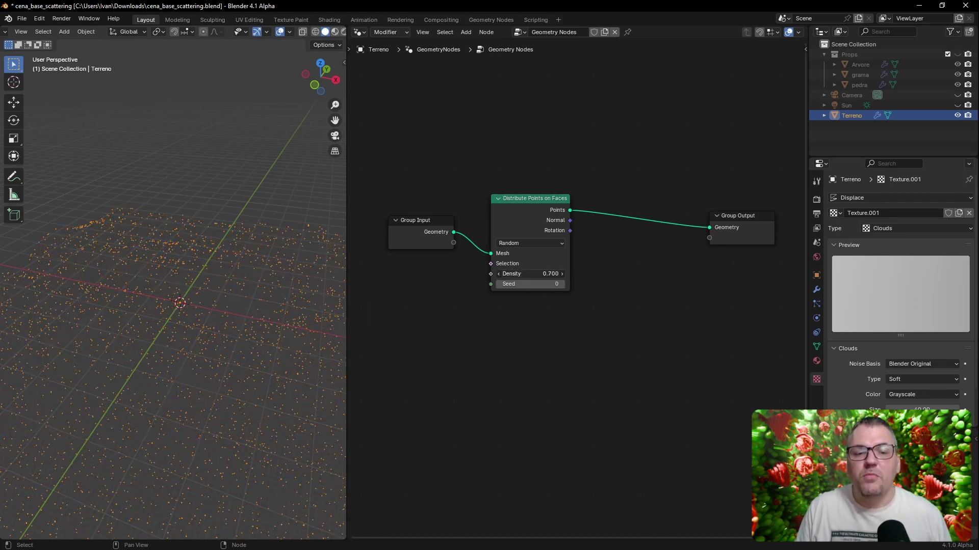
pyautogui.moveTo(530, 274); pyautogui.dragTo(519, 274)
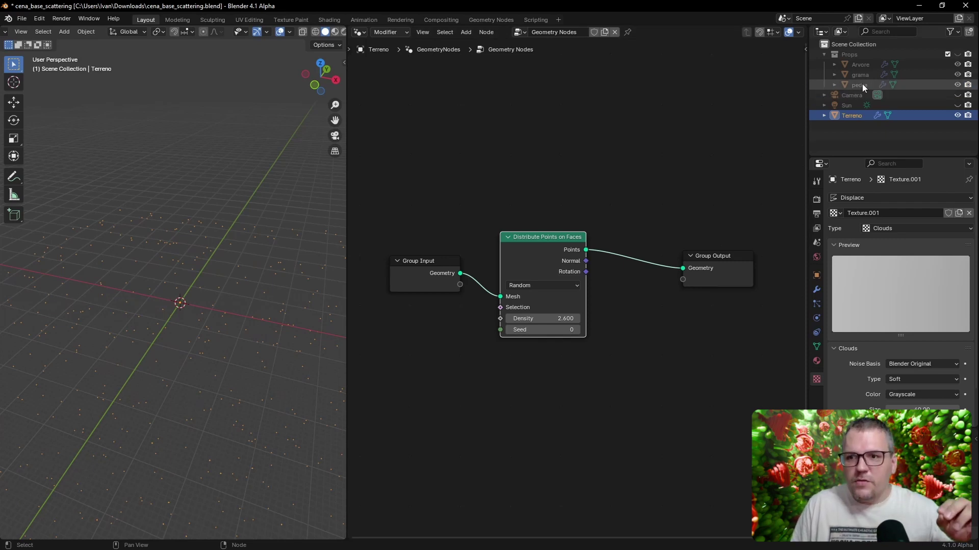
pyautogui.moveTo(861, 84); pyautogui.dragTo(683, 95)
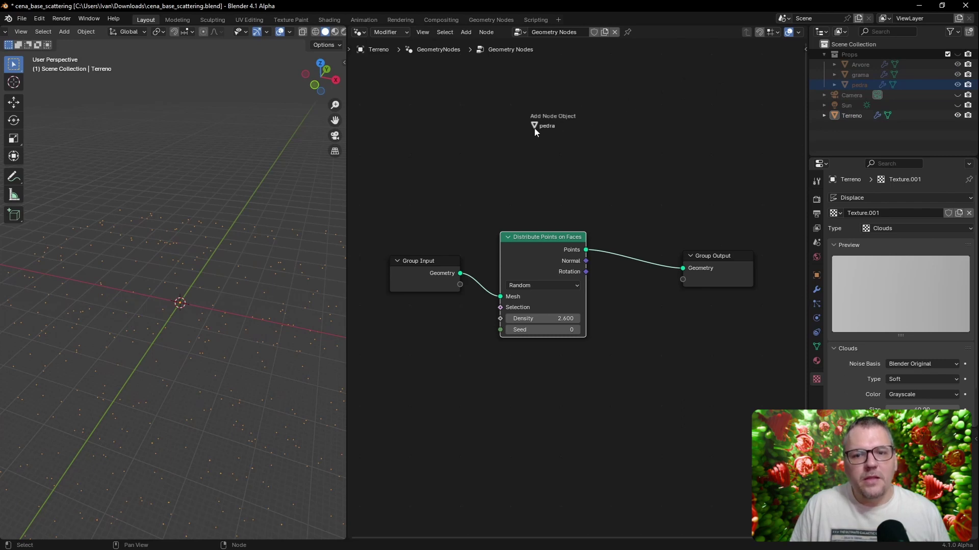
# Step: Add a Relative Object Info node for pedra and insert Instance on Points before Group Output
pyautogui.moveTo(547, 122); pyautogui.dragTo(535, 132)
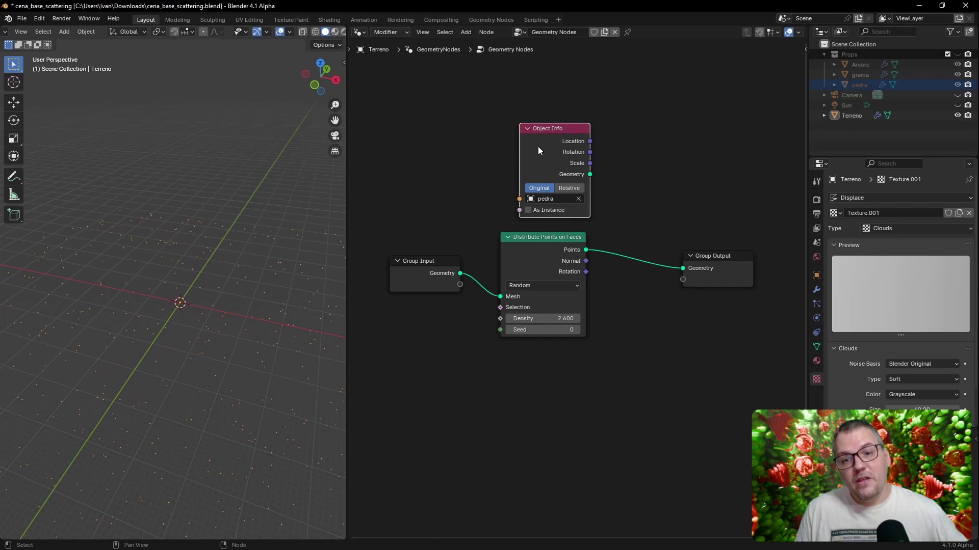
pyautogui.click(555, 169)
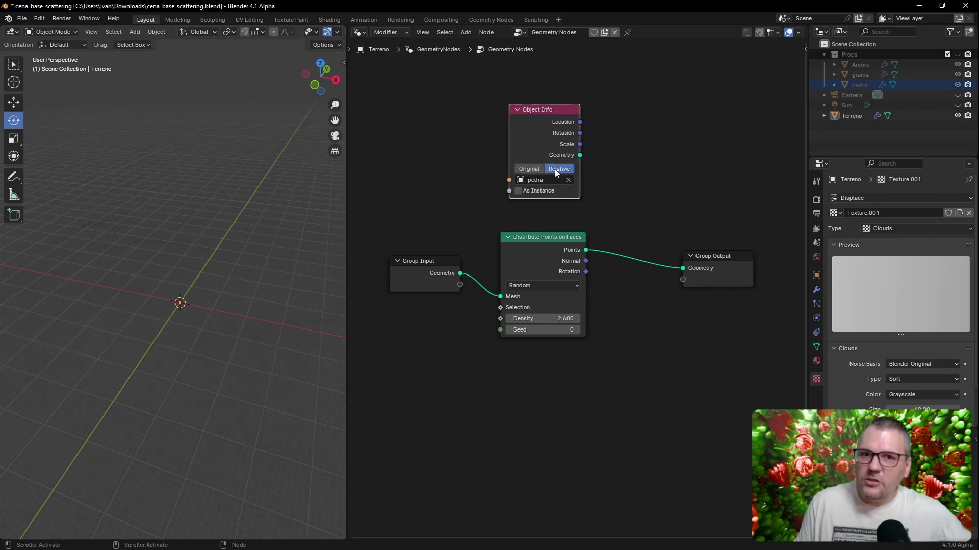
pyautogui.click(465, 32)
pyautogui.moveTo(486, 102)
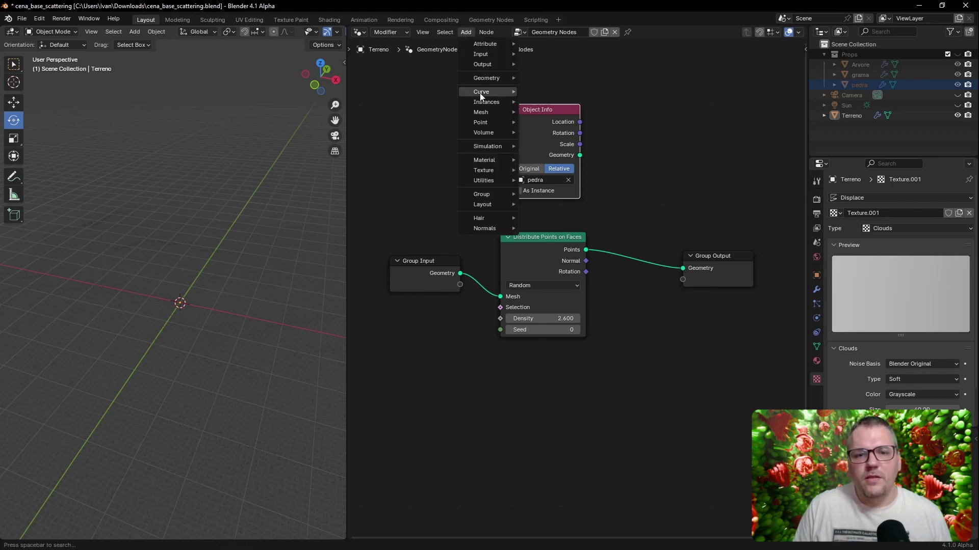
pyautogui.click(530, 102)
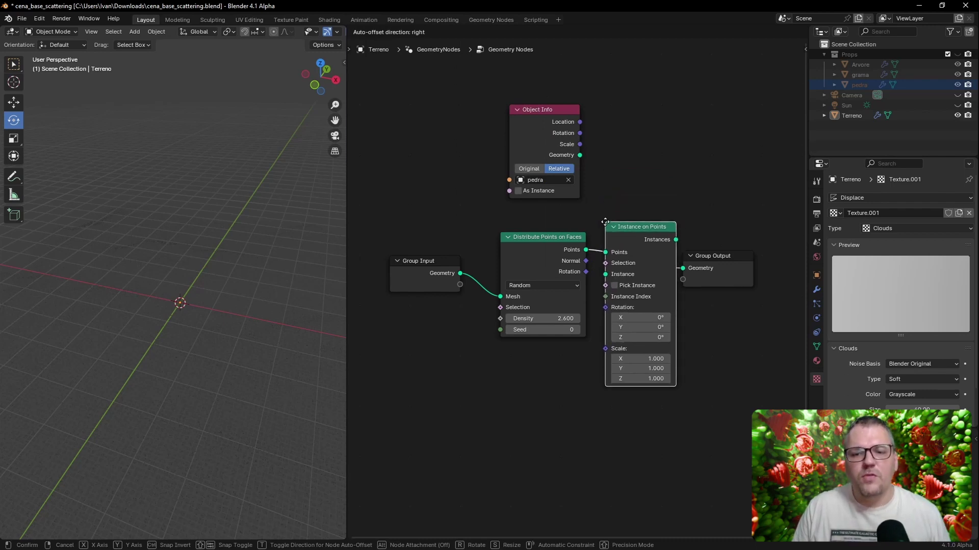
pyautogui.click(608, 216)
pyautogui.moveTo(649, 224); pyautogui.dragTo(656, 216)
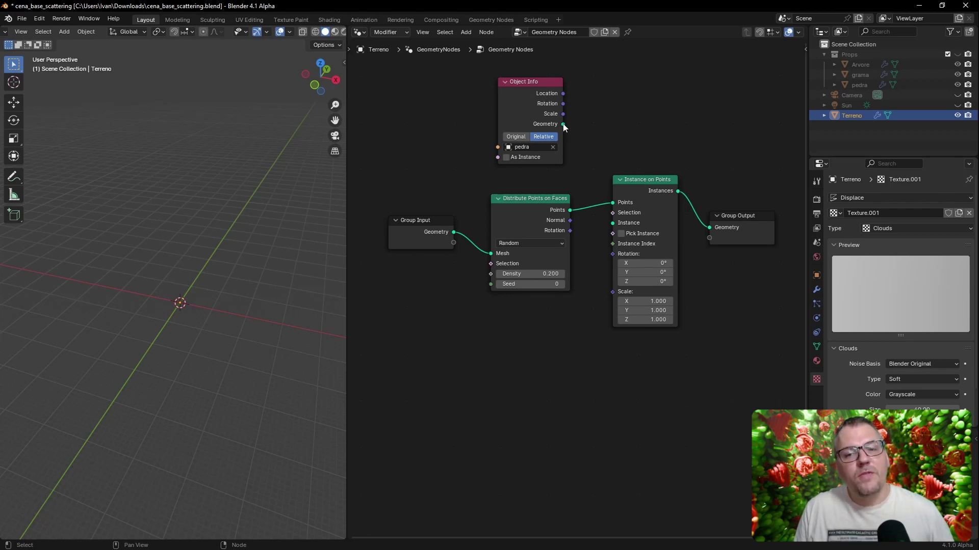
# Step: Link Object Info's Geometry to the Instance socket so pedra rocks appear on every point
pyautogui.moveTo(562, 125); pyautogui.dragTo(610, 227)
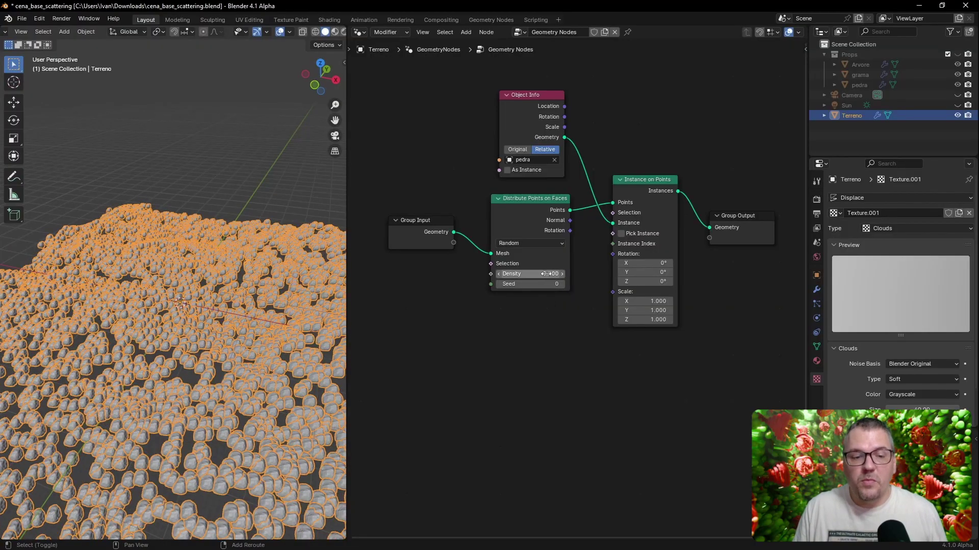
# Step: Set the scatter density to 0.040 and zoom the viewport in on the rocks
pyautogui.moveTo(545, 274); pyautogui.dragTo(525, 274)
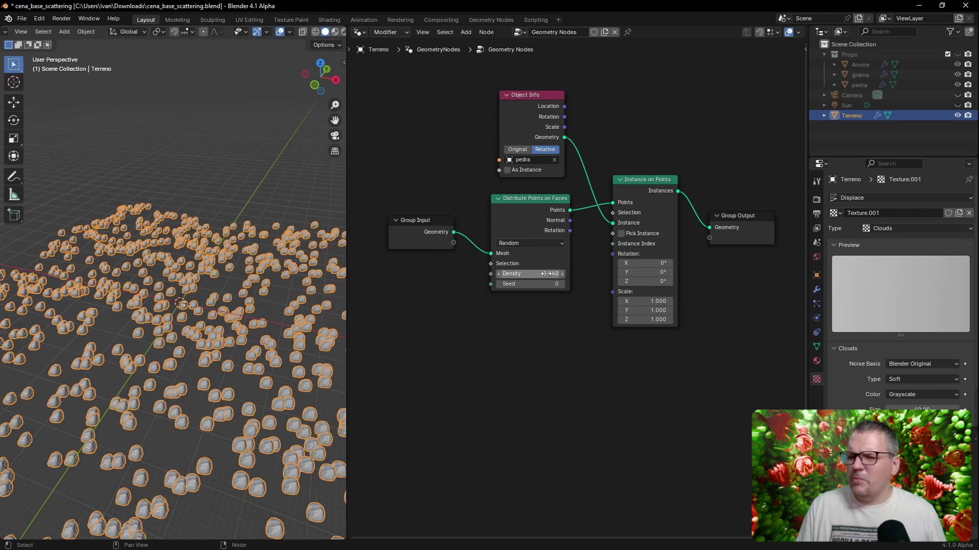
pyautogui.scroll(2, 280, 350)
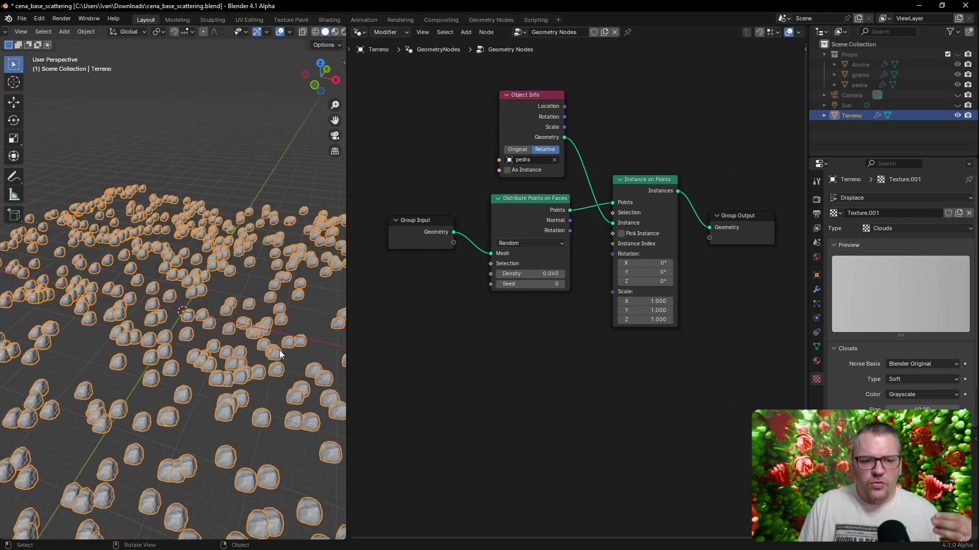
pyautogui.scroll(4, 278, 347)
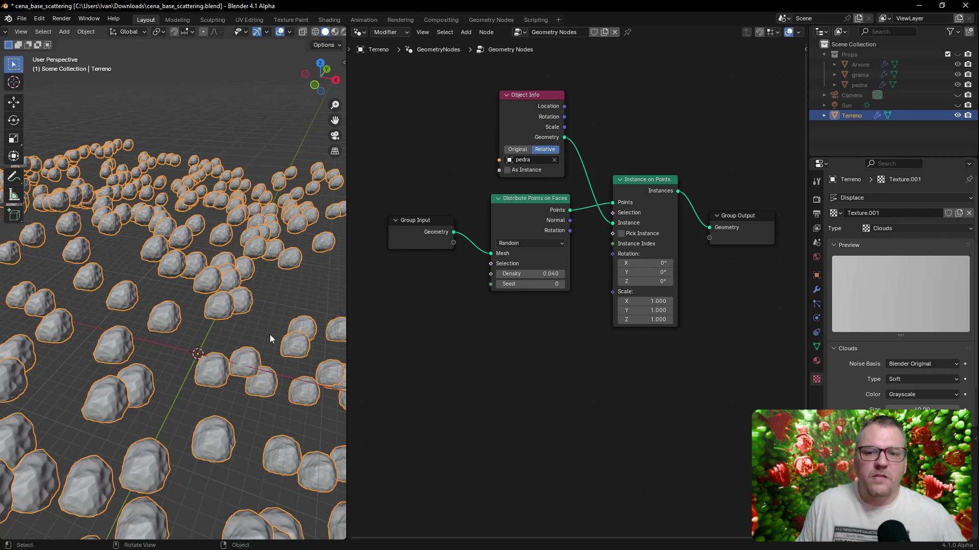
pyautogui.click(465, 32)
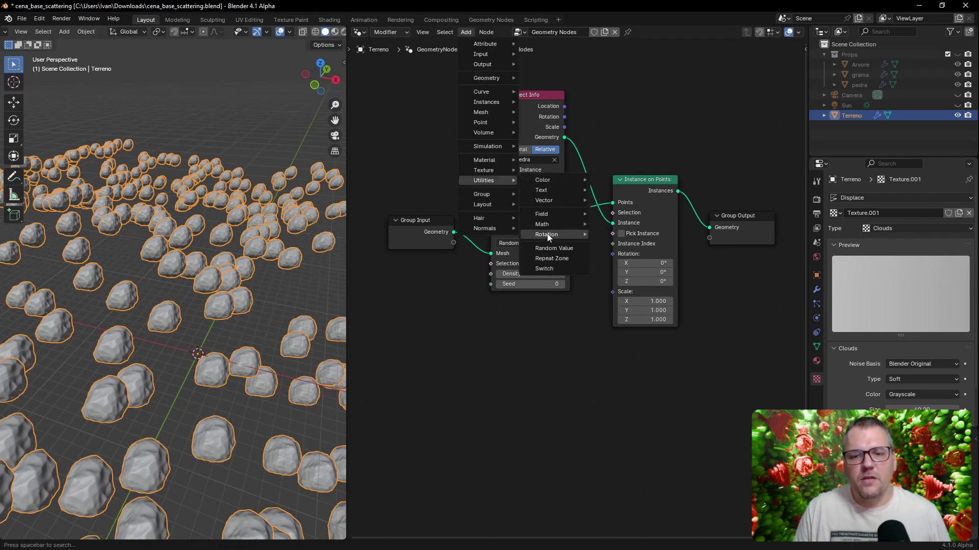
# Step: Add a Float Random Value node and wire its Value output into Instance on Points Scale
pyautogui.click(550, 250)
pyautogui.click(510, 367)
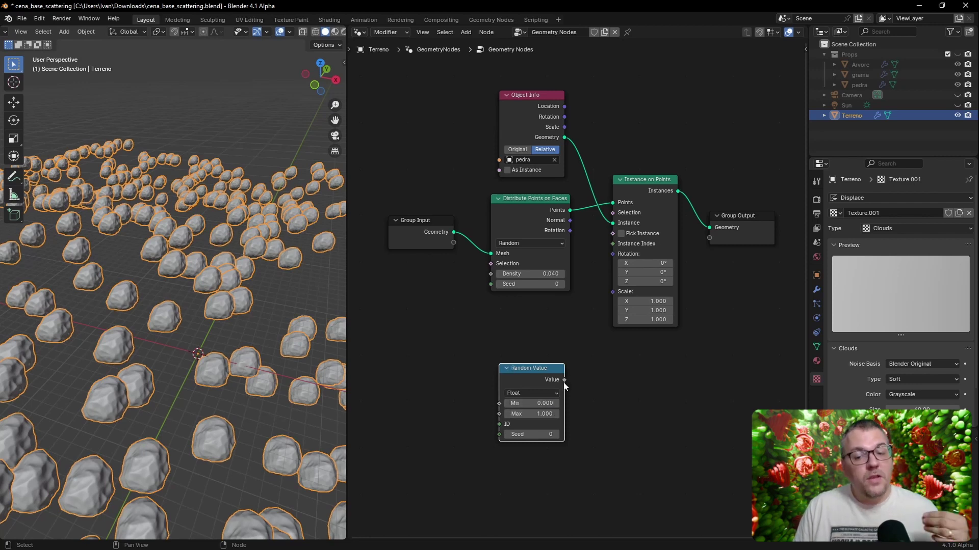
pyautogui.moveTo(564, 380); pyautogui.dragTo(595, 358)
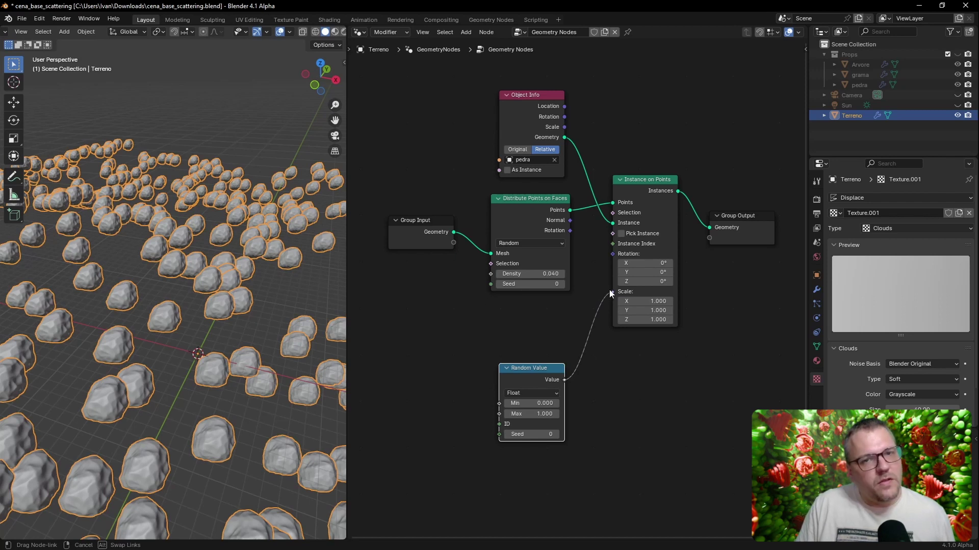
pyautogui.moveTo(610, 294); pyautogui.dragTo(612, 292)
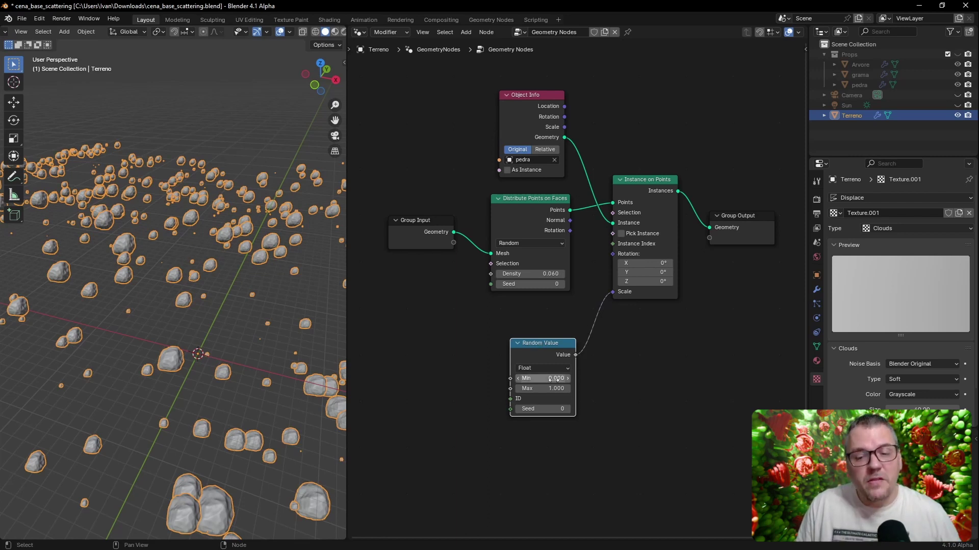
# Step: Try a random scale range of 0.16–0.95 and a rock density of 0.030
pyautogui.keyDown('shift'); pyautogui.moveTo(547, 378); pyautogui.dragTo(565, 378); pyautogui.keyUp('shift')
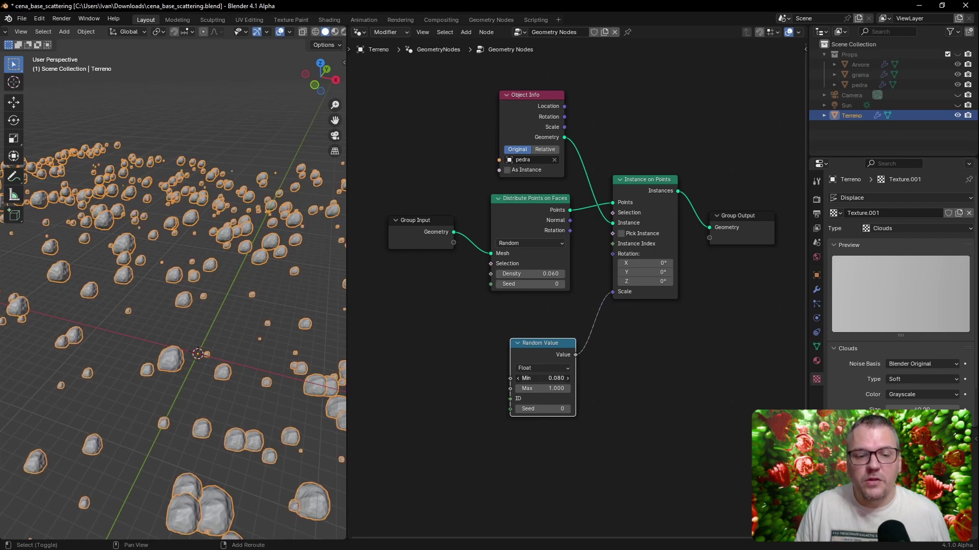
pyautogui.moveTo(547, 388)
pyautogui.keyDown('shift'); pyautogui.mouseDown()
pyautogui.moveTo(561, 388)
pyautogui.moveTo(553, 378)
pyautogui.mouseUp(); pyautogui.keyUp('shift')
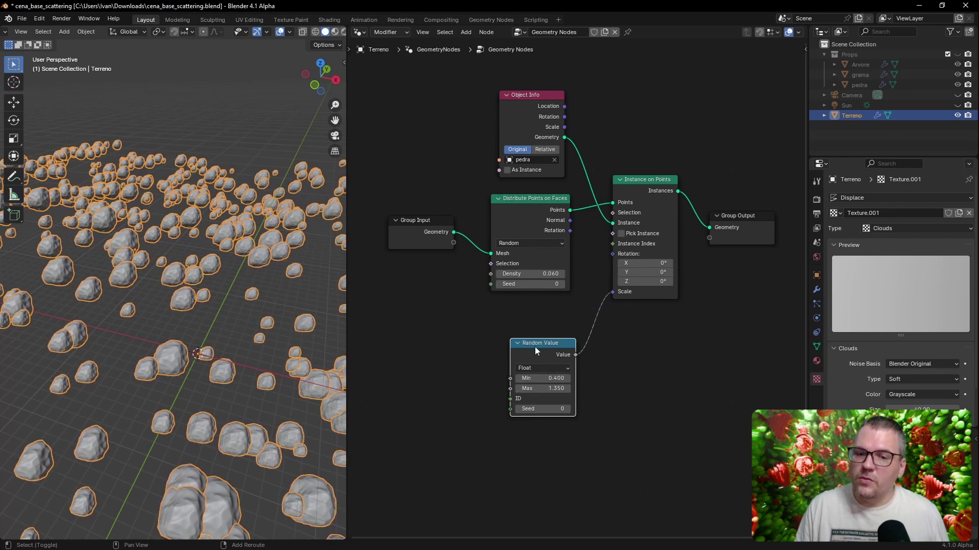
pyautogui.moveTo(510, 274)
pyautogui.keyDown('shift'); pyautogui.mouseDown()
pyautogui.moveTo(497, 274)
pyautogui.moveTo(525, 273)
pyautogui.mouseUp(); pyautogui.keyUp('shift')
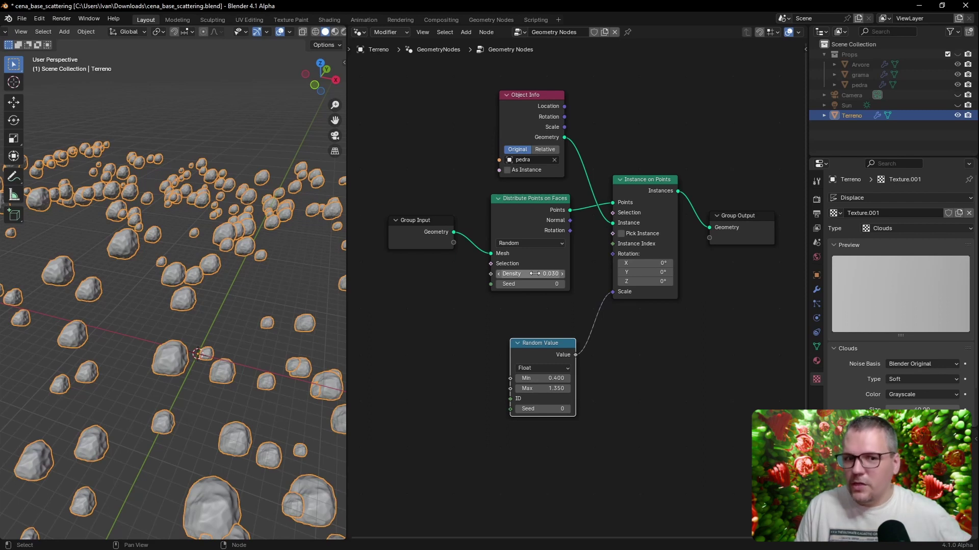
# Step: Set rock density to 0.010 and widen the random scale range to 0.740–1.710
pyautogui.click(549, 274)
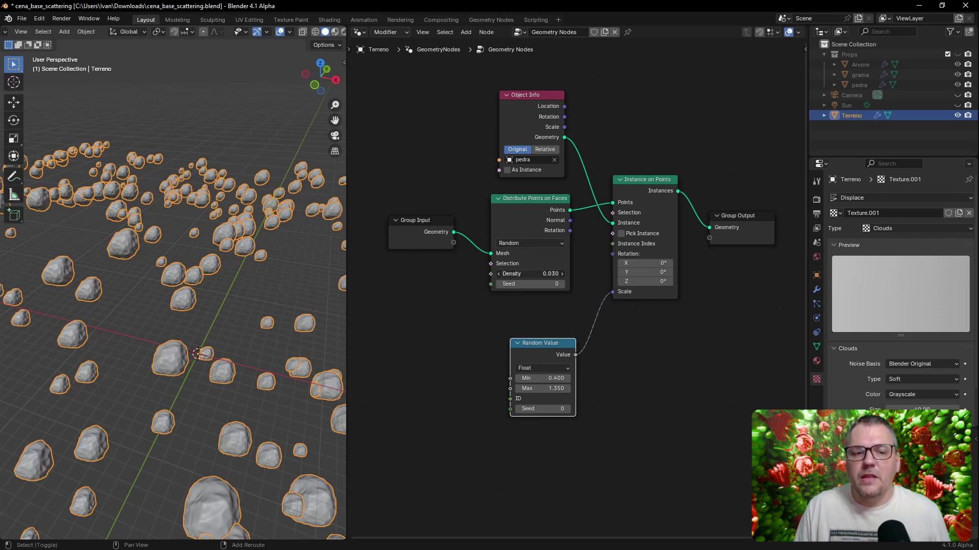
pyautogui.write('0.01')
pyautogui.press('Return')
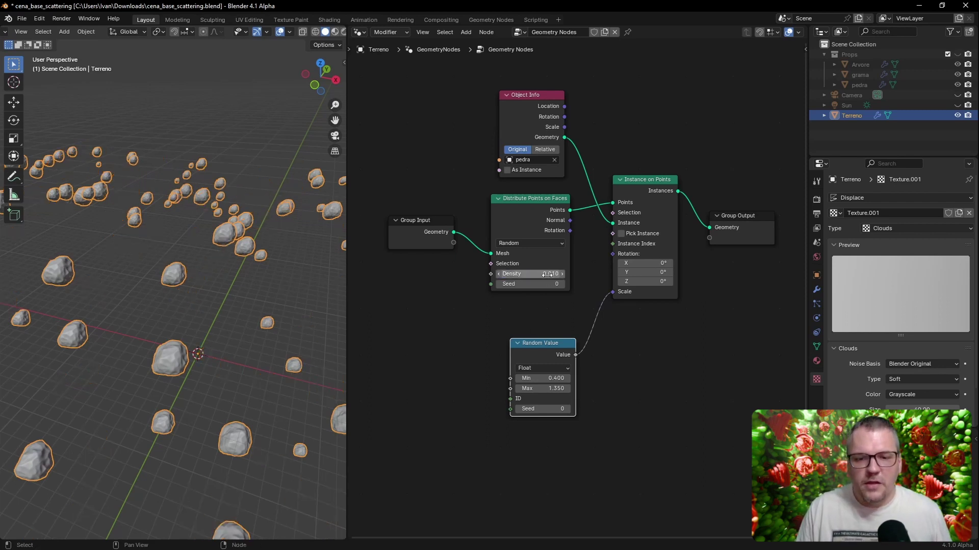
pyautogui.moveTo(540, 389)
pyautogui.mouseDown()
pyautogui.moveTo(566, 388)
pyautogui.moveTo(555, 378)
pyautogui.mouseUp()
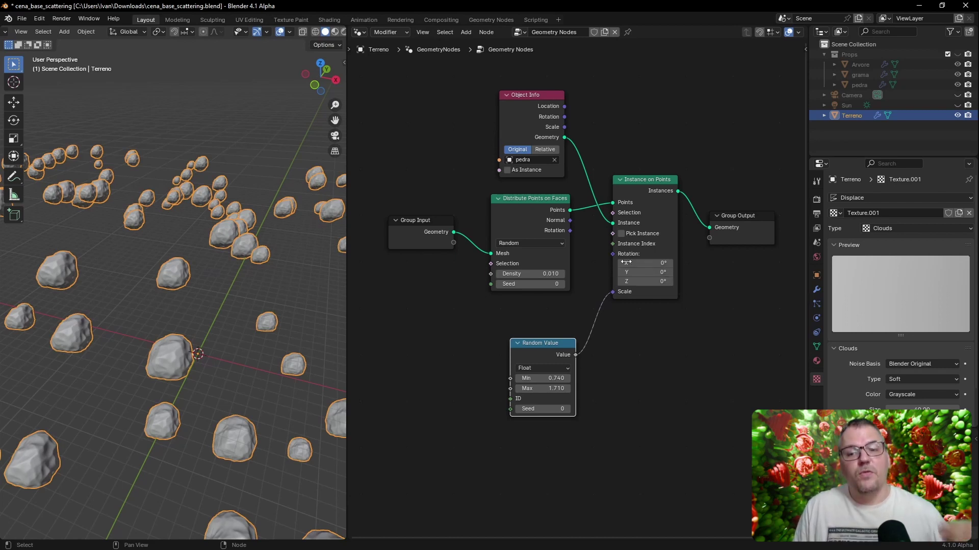
pyautogui.moveTo(543, 347); pyautogui.dragTo(536, 426)
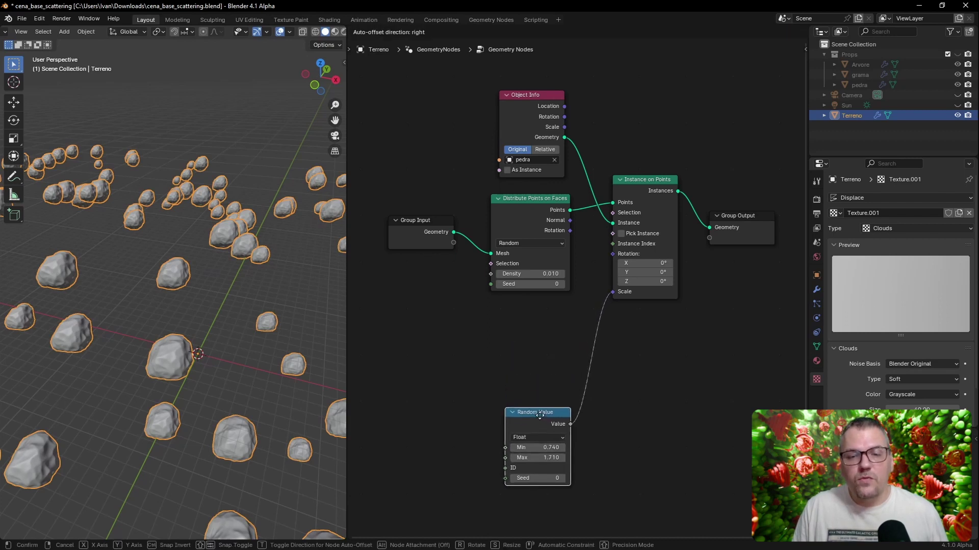
# Step: Add a second Random Value node set to Vector (0 to 1), with the scale node moved beneath it
pyautogui.hotkey('shift', 'a')
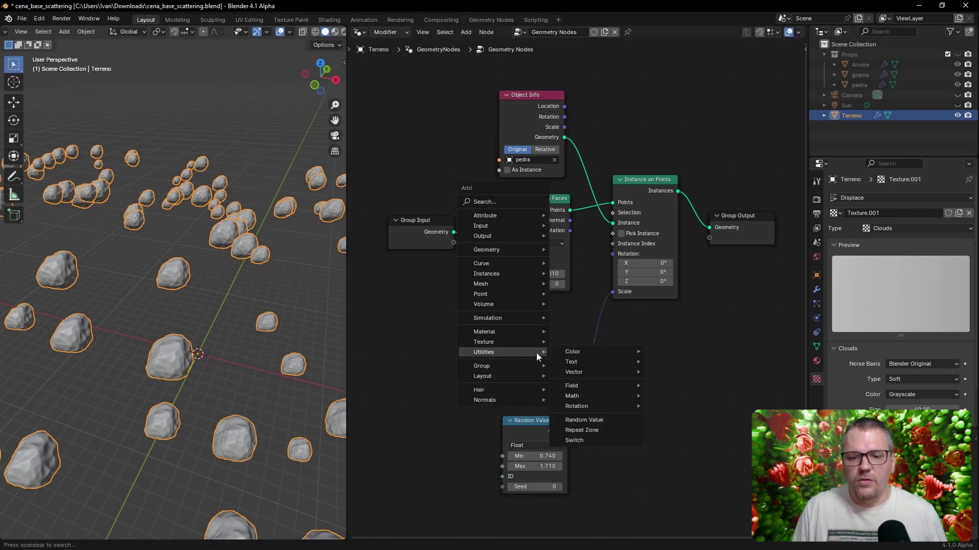
pyautogui.click(581, 422)
pyautogui.click(500, 311)
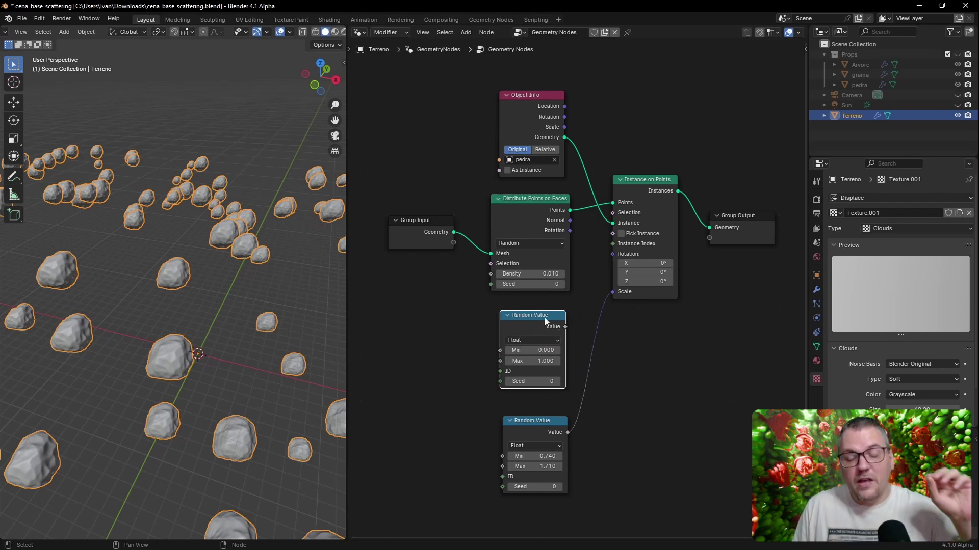
pyautogui.click(527, 338)
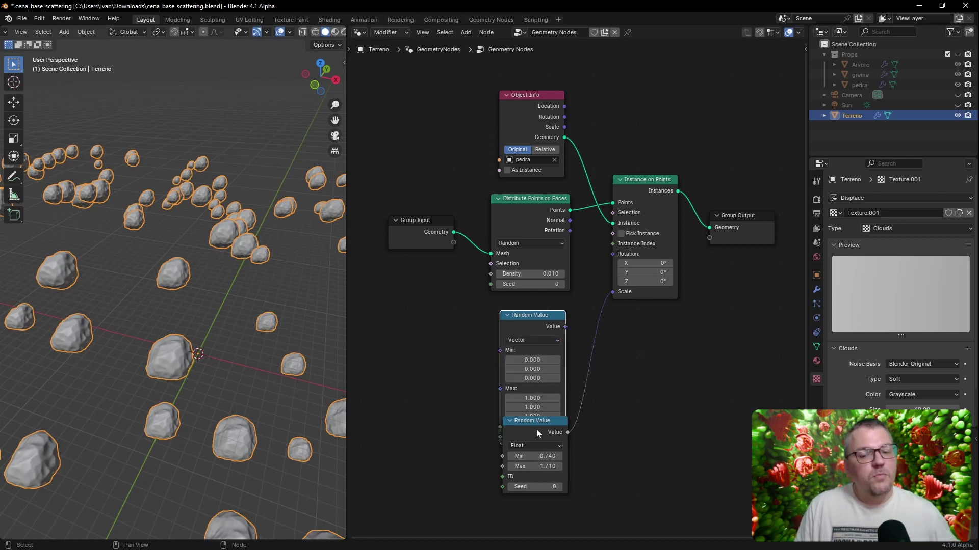
pyautogui.moveTo(536, 434); pyautogui.dragTo(538, 479)
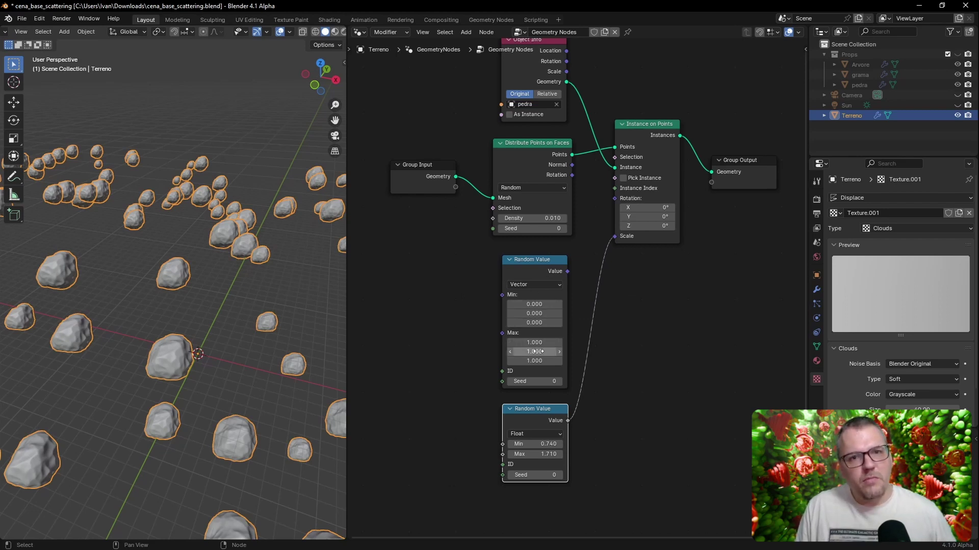
pyautogui.moveTo(566, 271); pyautogui.dragTo(597, 240)
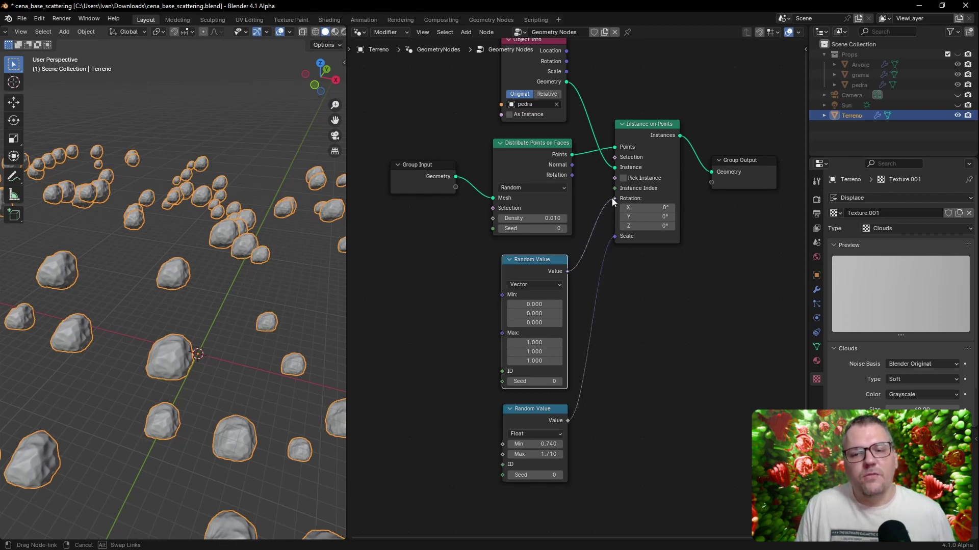
# Step: Feed the random vector into Instance on Points Rotation with Max 6.28 on X, Y and Z
pyautogui.moveTo(612, 198); pyautogui.dragTo(611, 198)
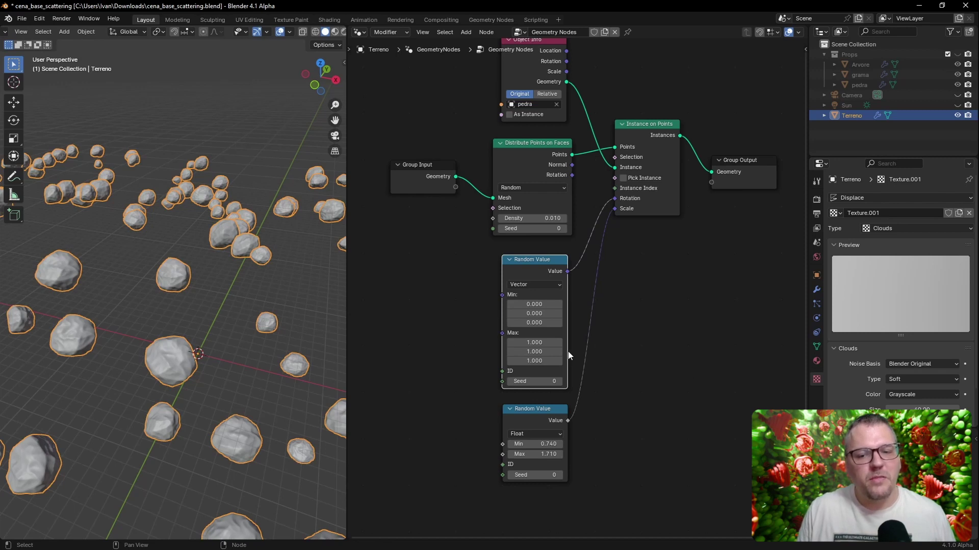
pyautogui.moveTo(534, 342); pyautogui.dragTo(489, 343)
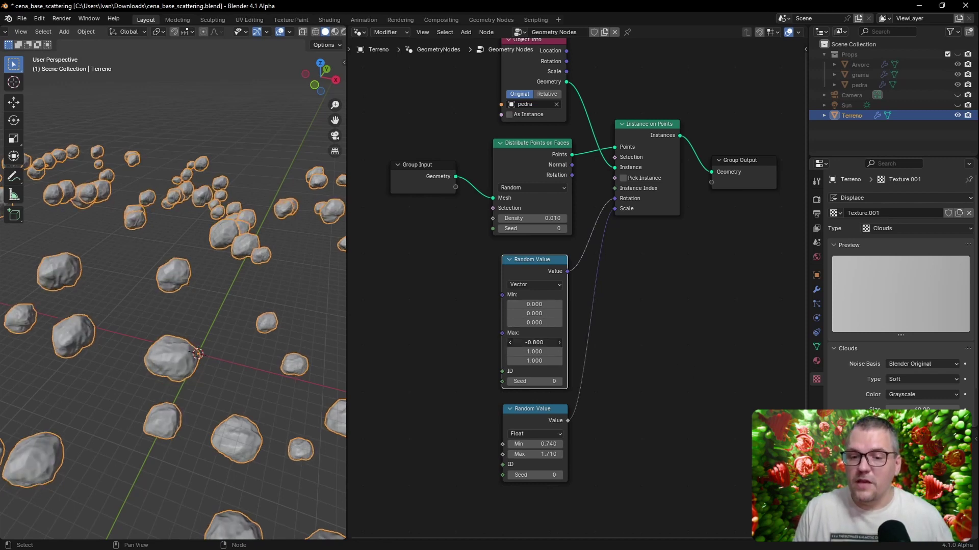
pyautogui.moveTo(534, 343); pyautogui.dragTo(534, 361)
pyautogui.write('6.28')
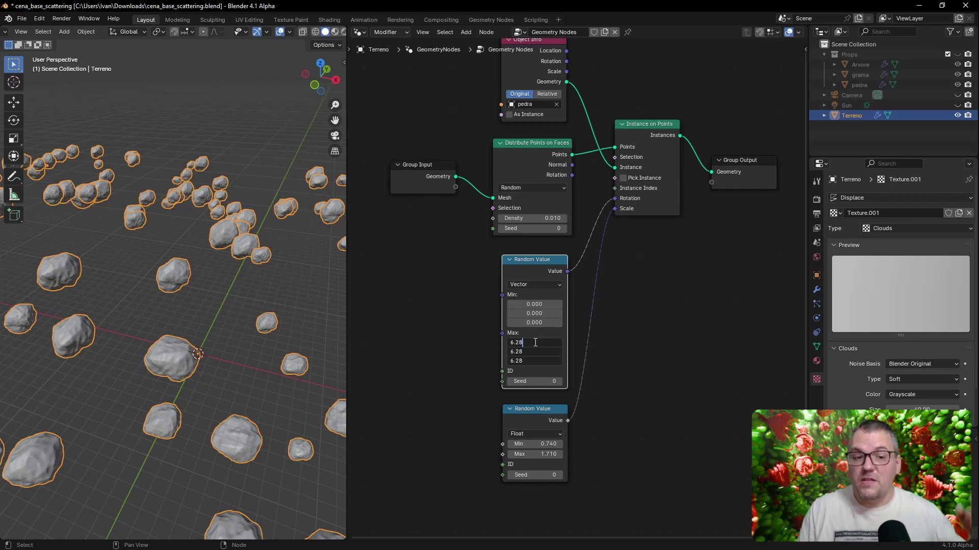
pyautogui.press('Return')
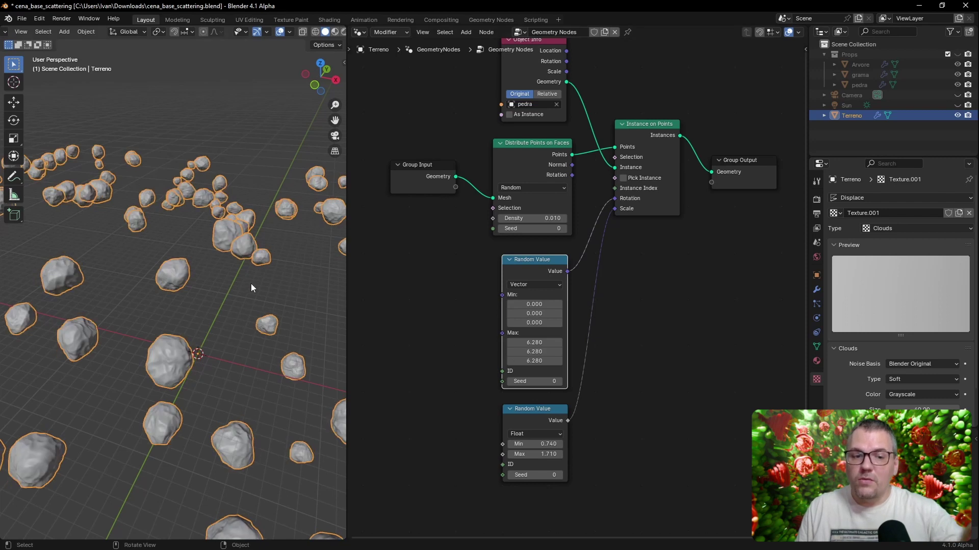
pyautogui.moveTo(269, 273)
pyautogui.mouseDown(button='middle')
pyautogui.moveTo(269, 290)
pyautogui.moveTo(262, 284)
pyautogui.mouseUp(button='middle')
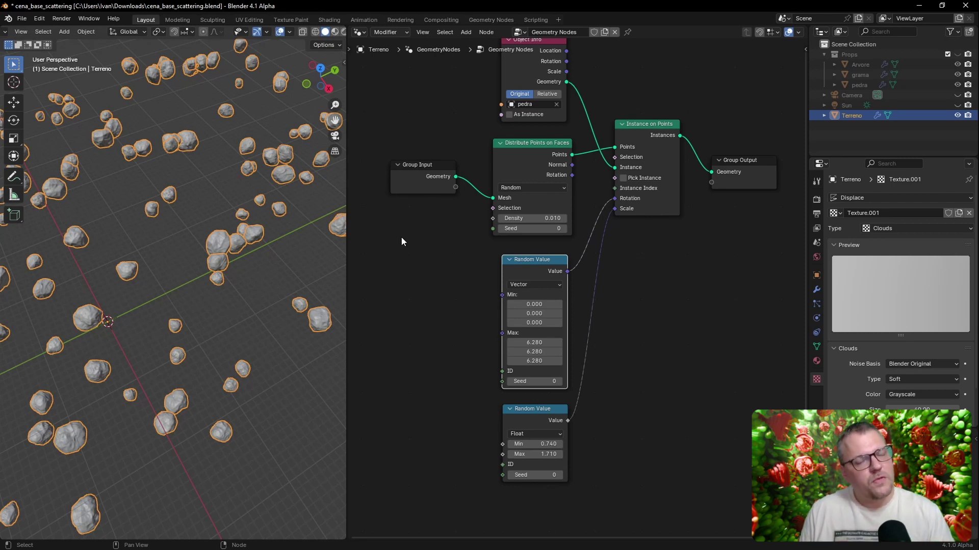
pyautogui.scroll(2, 402, 237)
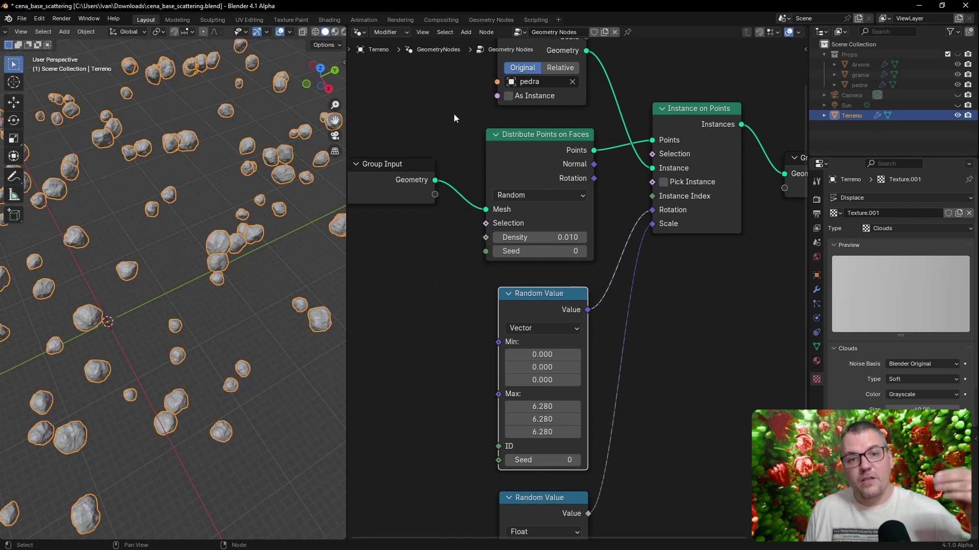
pyautogui.scroll(5, 220, 200)
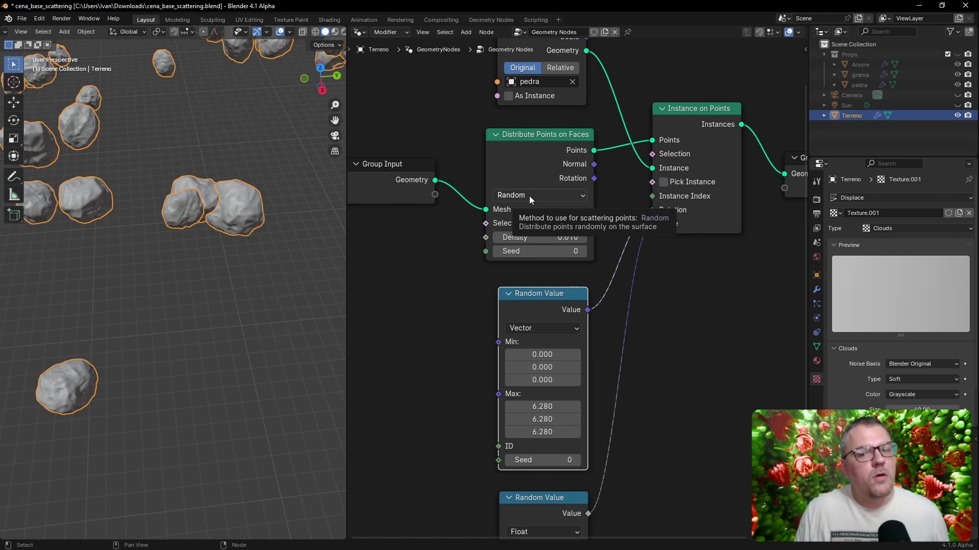
# Step: Switch the point distribution to Poisson Disk with Density Max 0.050
pyautogui.click(529, 196)
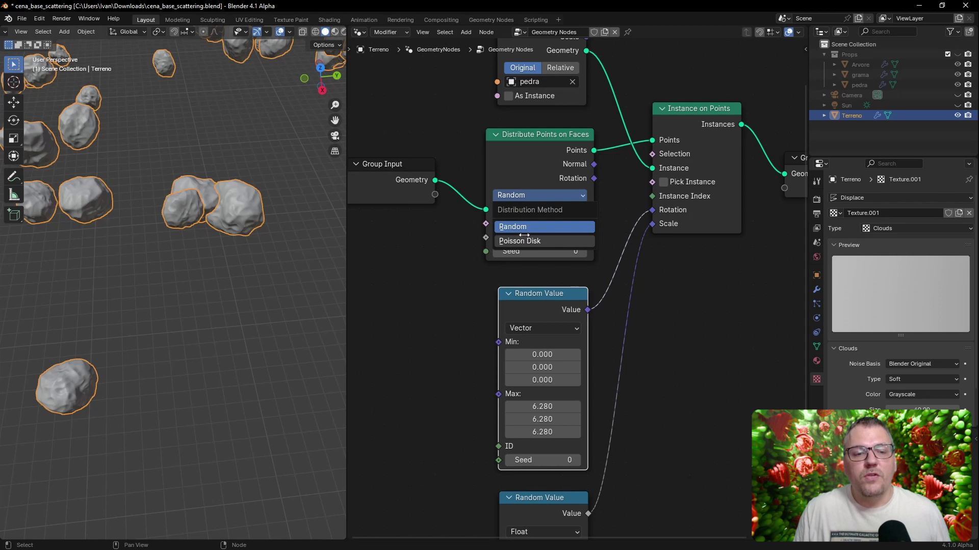
pyautogui.click(524, 240)
pyautogui.scroll(-1, 525, 240)
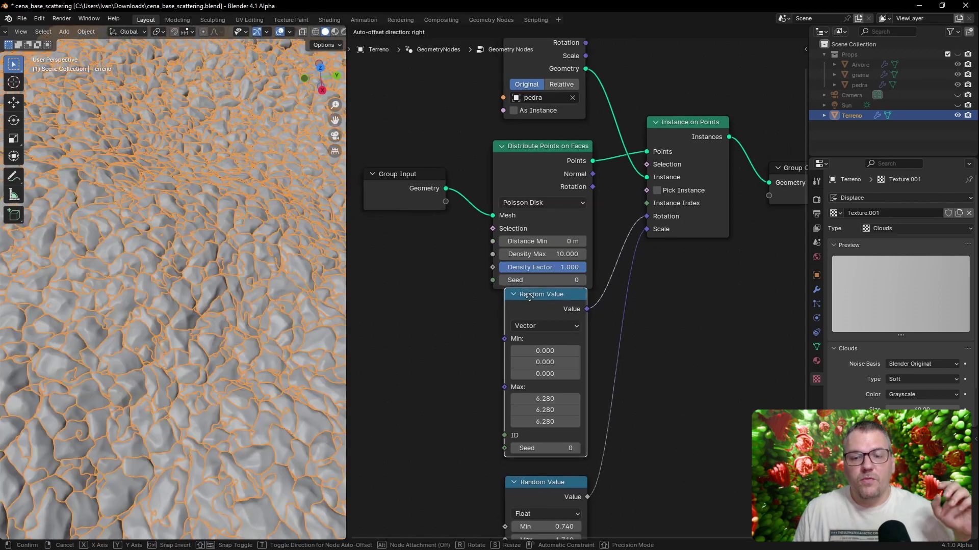
pyautogui.click(555, 254)
pyautogui.write('0.05')
pyautogui.press('Return')
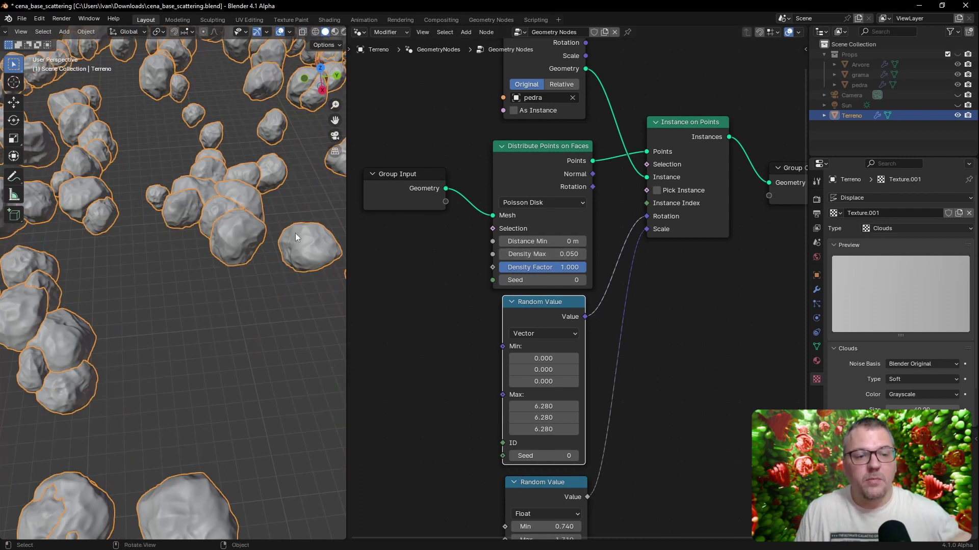
# Step: Raise Distance Min to 2.43 m so the rocks spread apart
pyautogui.scroll(-2, 296, 234)
pyautogui.scroll(-2, 270, 225)
pyautogui.moveTo(241, 244)
pyautogui.mouseDown(button='middle')
pyautogui.moveTo(234, 273)
pyautogui.moveTo(244, 231)
pyautogui.mouseUp(button='middle')
pyautogui.keyDown('ctrl'); pyautogui.moveTo(198, 329); pyautogui.dragTo(171, 265, button='middle'); pyautogui.keyUp('ctrl')
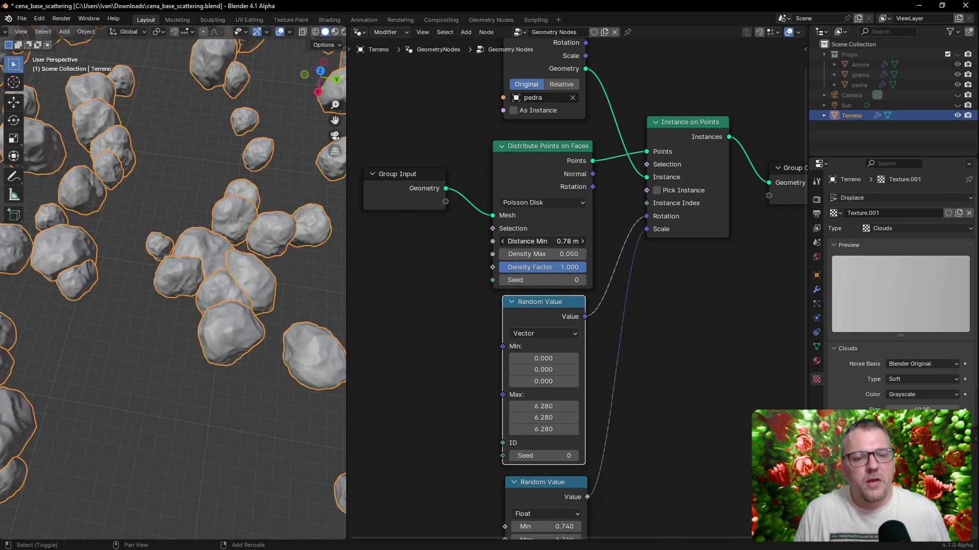
pyautogui.moveTo(541, 241)
pyautogui.mouseDown()
pyautogui.moveTo(571, 241)
pyautogui.moveTo(525, 242)
pyautogui.mouseUp()
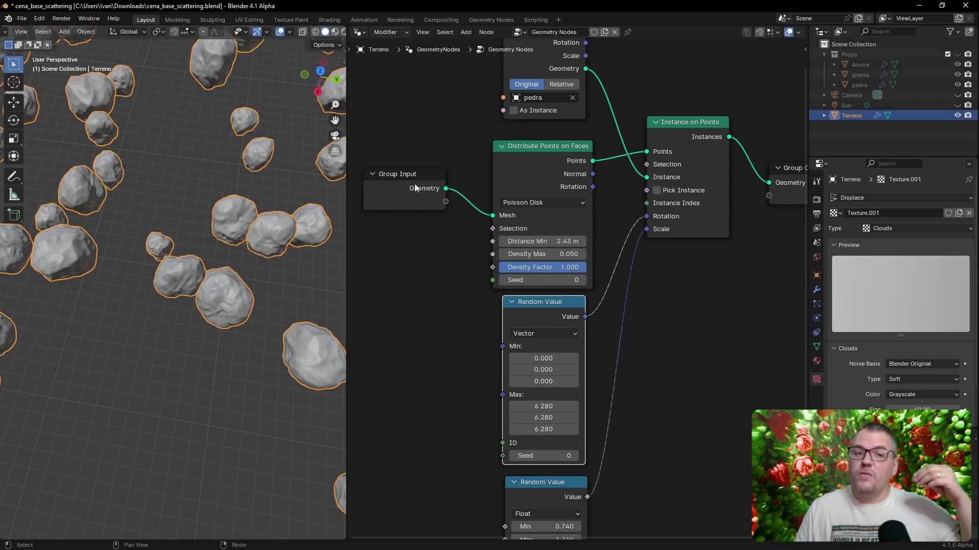
# Step: Lower the Poisson Disk Density Max to 0.040
pyautogui.scroll(-3, 201, 275)
pyautogui.scroll(-3, 188, 310)
pyautogui.moveTo(189, 310); pyautogui.dragTo(206, 317, button='middle')
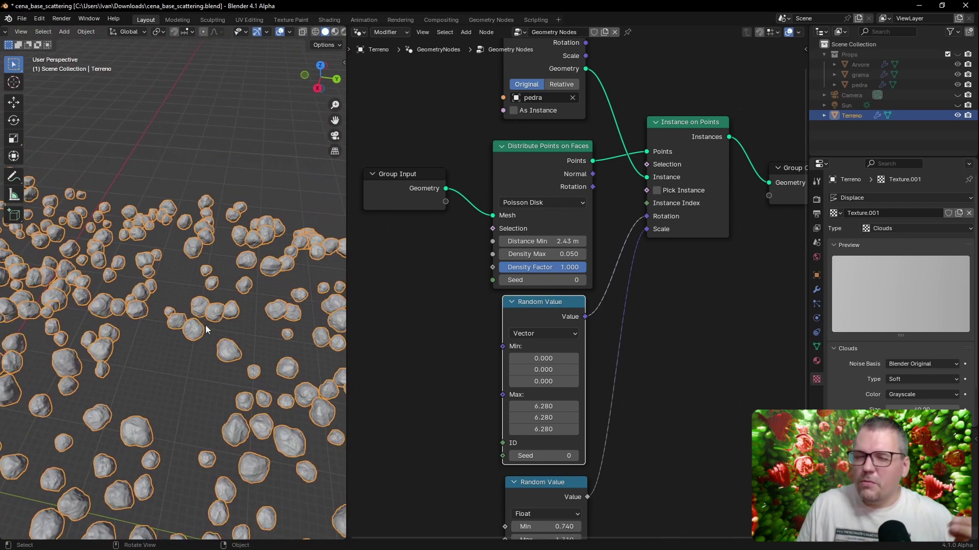
pyautogui.scroll(-3, 196, 339)
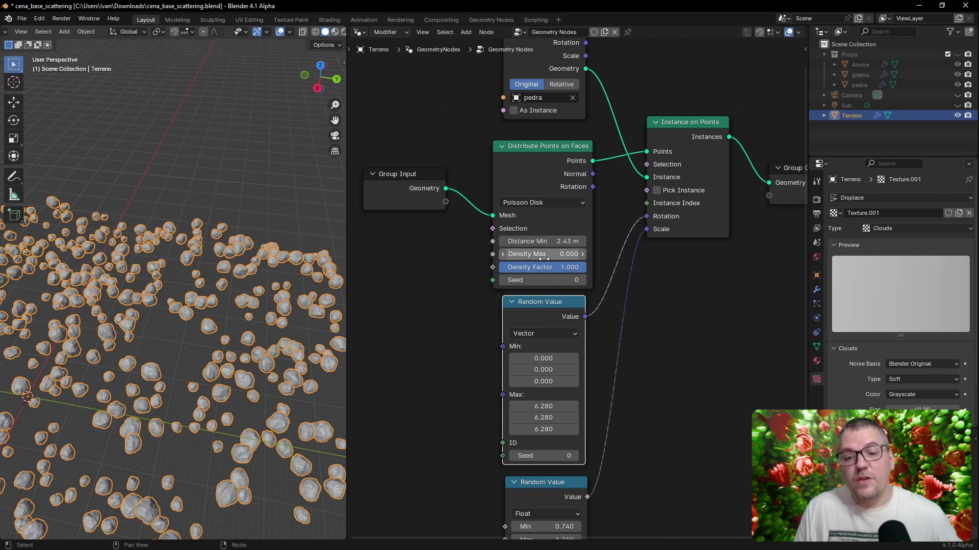
pyautogui.moveTo(554, 259)
pyautogui.mouseDown()
pyautogui.moveTo(561, 241)
pyautogui.moveTo(581, 241)
pyautogui.mouseUp()
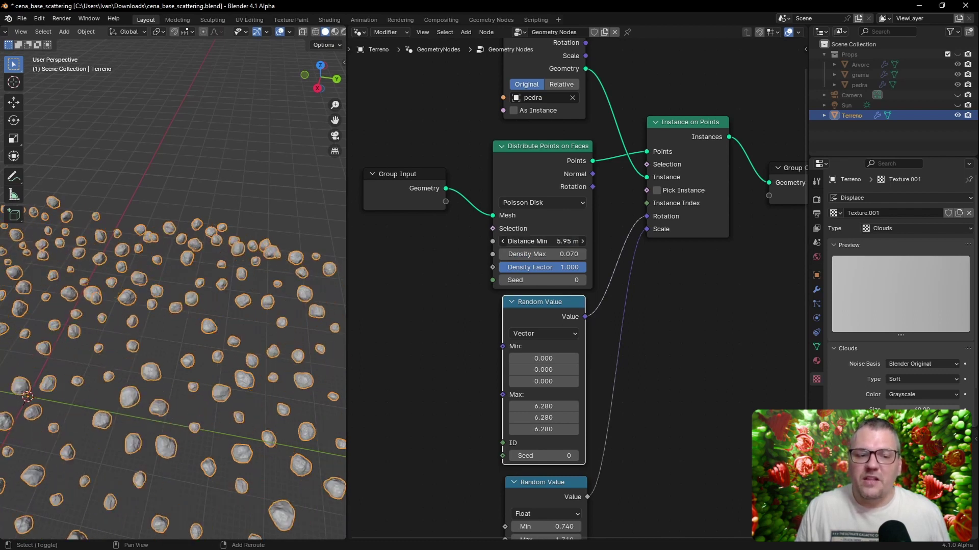
# Step: Reduce the minimum distance between rocks to 3.53 m
pyautogui.moveTo(253, 280)
pyautogui.mouseDown(button='middle')
pyautogui.moveTo(241, 304)
pyautogui.moveTo(156, 286)
pyautogui.moveTo(226, 275)
pyautogui.moveTo(218, 279)
pyautogui.mouseUp(button='middle')
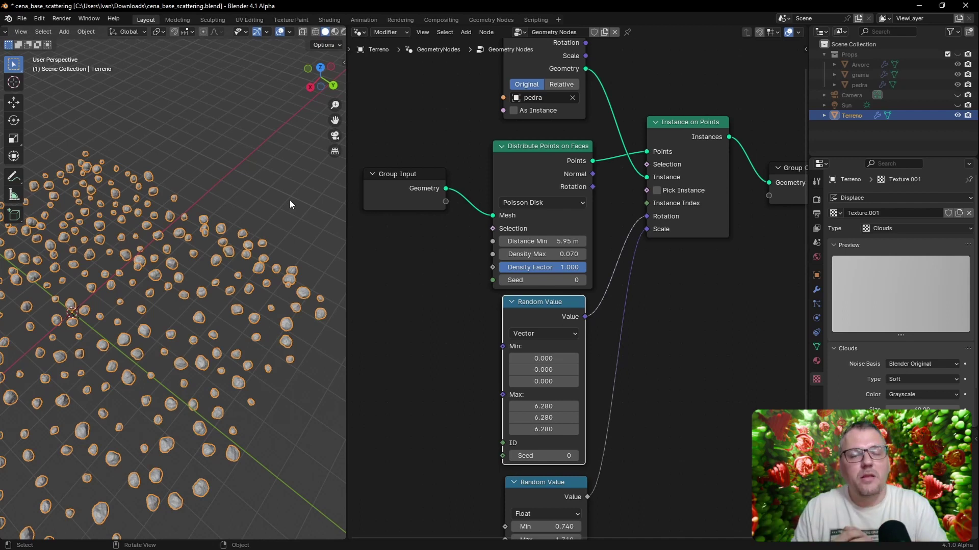
pyautogui.moveTo(289, 204)
pyautogui.mouseDown(button='middle')
pyautogui.moveTo(196, 270)
pyautogui.moveTo(162, 261)
pyautogui.mouseUp(button='middle')
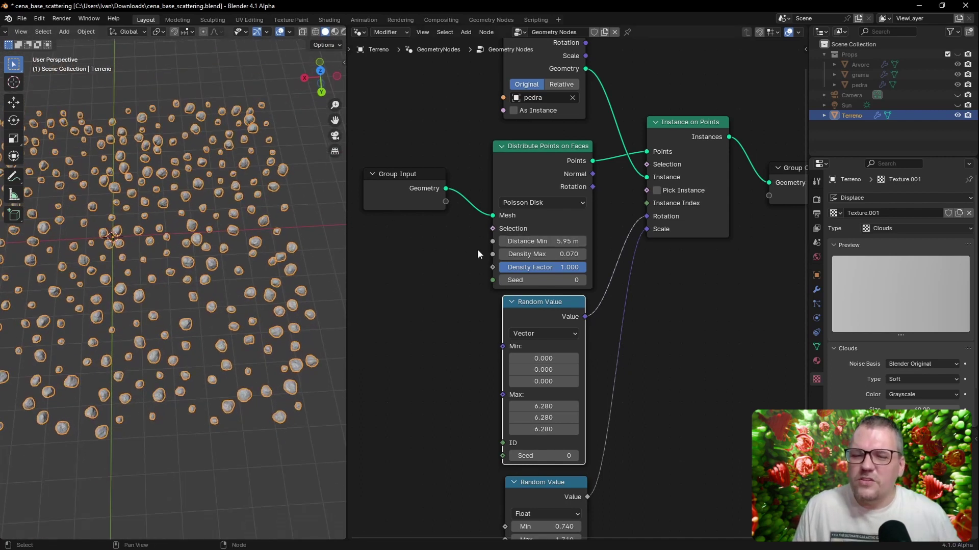
pyautogui.moveTo(556, 241); pyautogui.dragTo(505, 241)
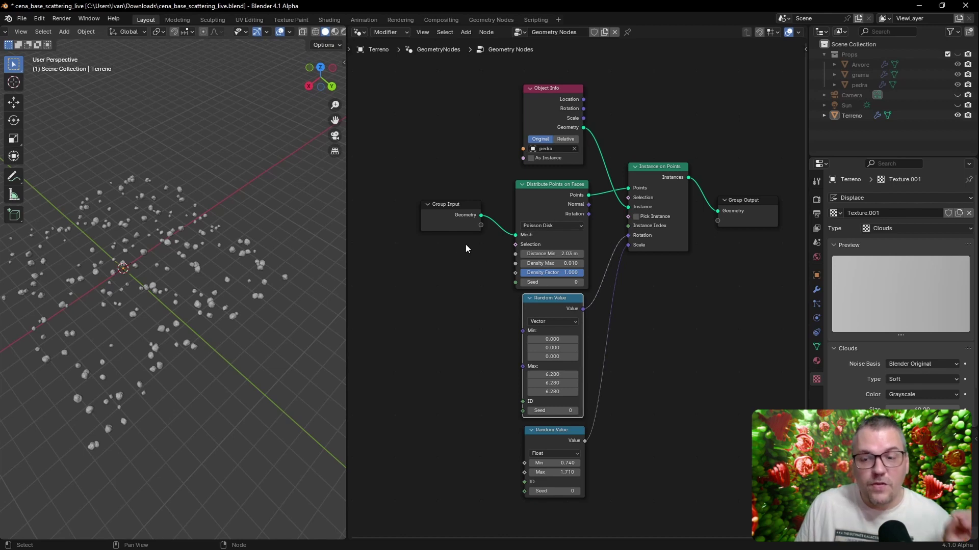
# Step: Move Group Input further left and Group Output up-right to free space in the tree
pyautogui.moveTo(458, 210); pyautogui.dragTo(427, 197)
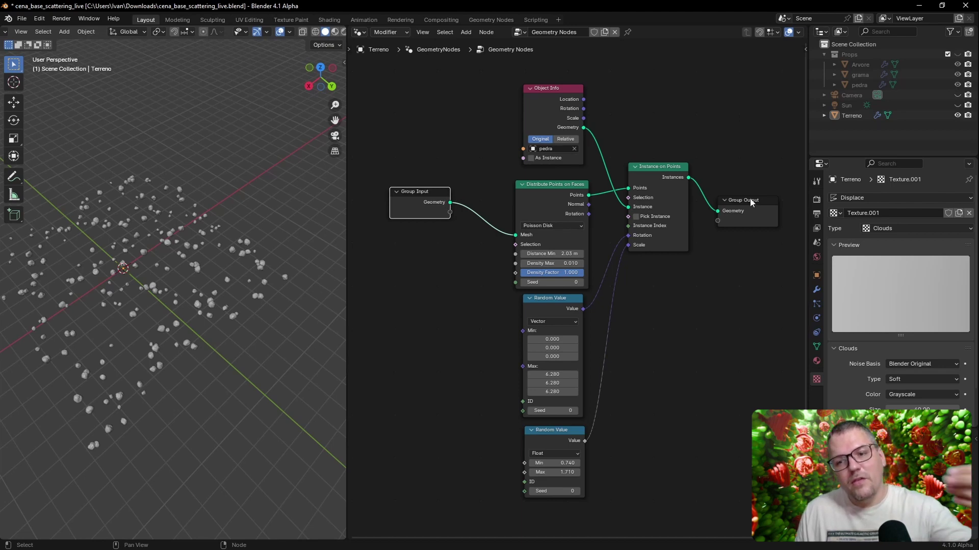
pyautogui.moveTo(747, 201); pyautogui.dragTo(772, 161)
pyautogui.scroll(-2, 708, 247)
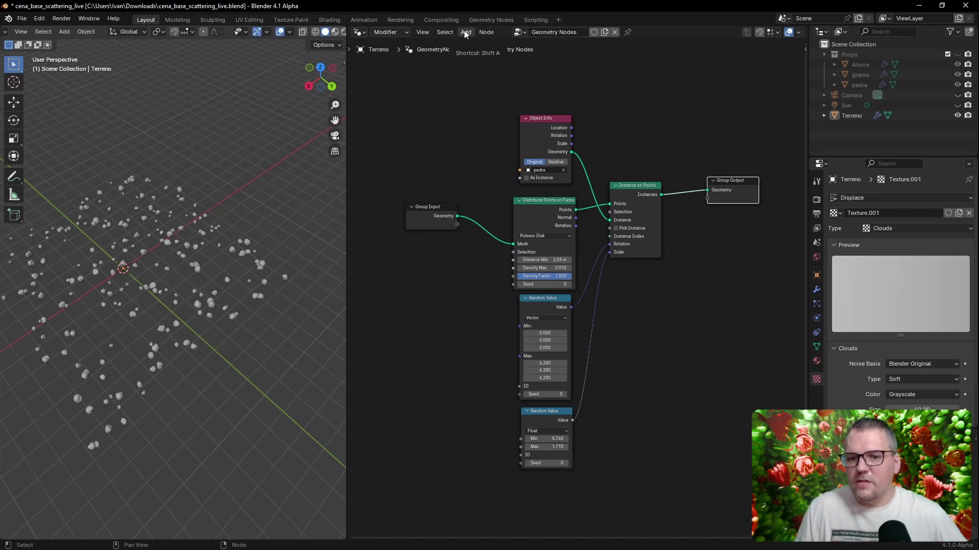
pyautogui.moveTo(671, 165); pyautogui.dragTo(605, 263)
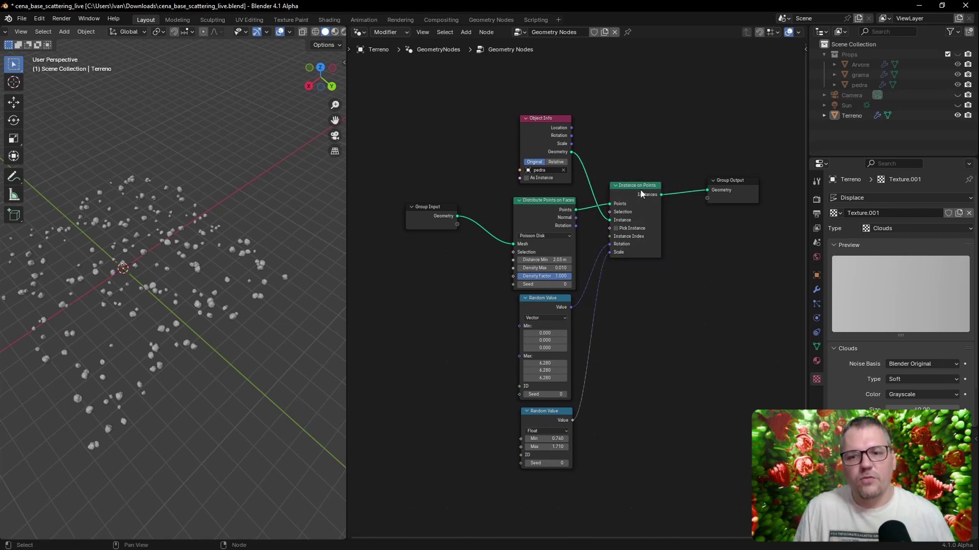
pyautogui.moveTo(424, 209); pyautogui.dragTo(407, 212)
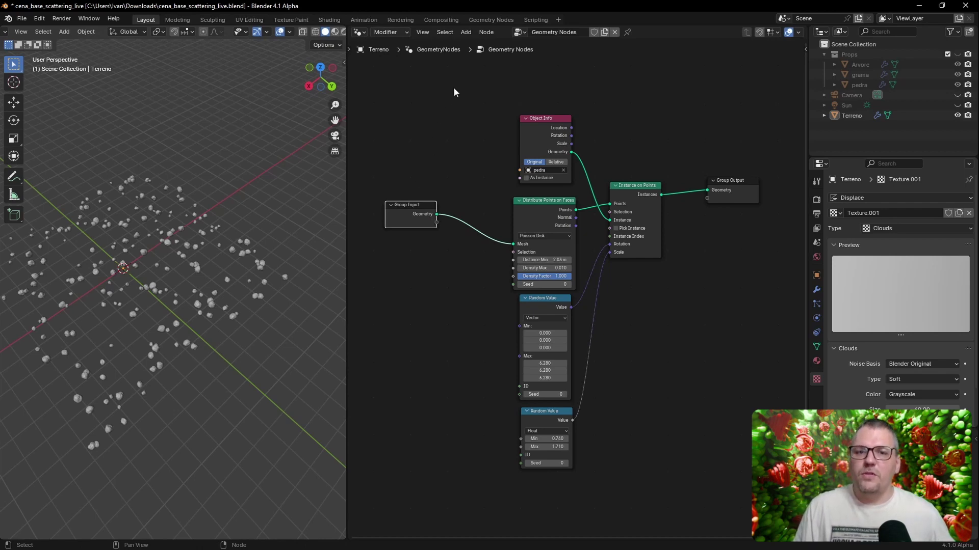
pyautogui.click(465, 33)
pyautogui.moveTo(486, 78)
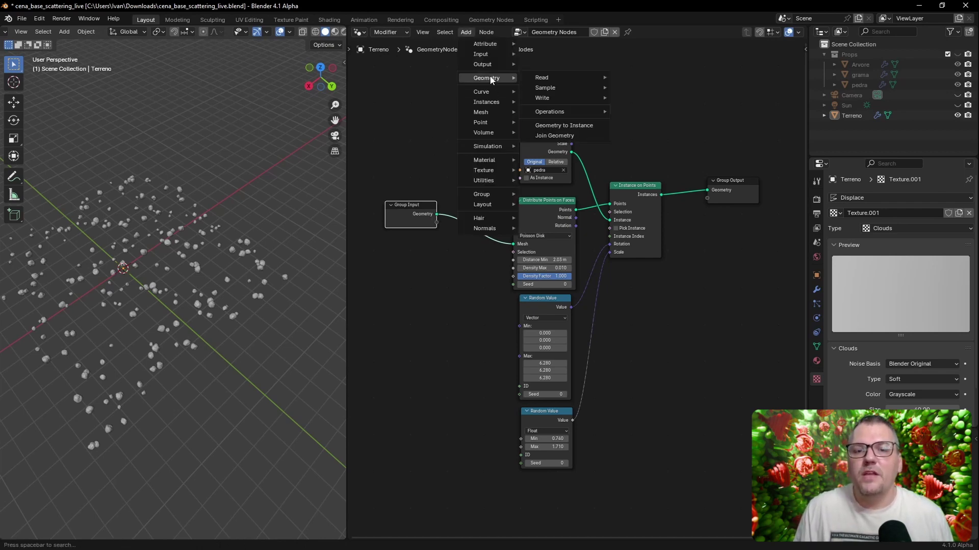
# Step: Insert Join Geometry before Group Output and connect Group Input's terrain geometry into it
pyautogui.click(554, 136)
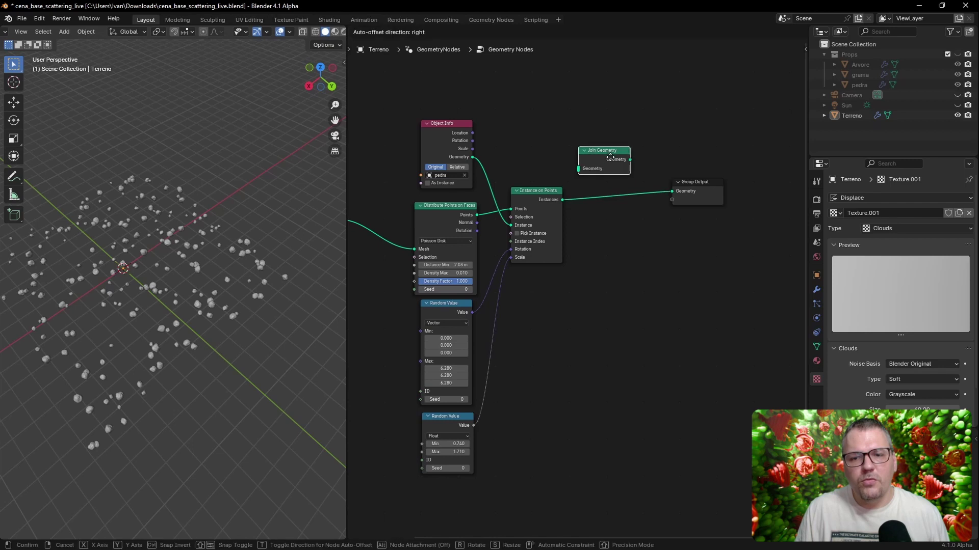
pyautogui.click(548, 197)
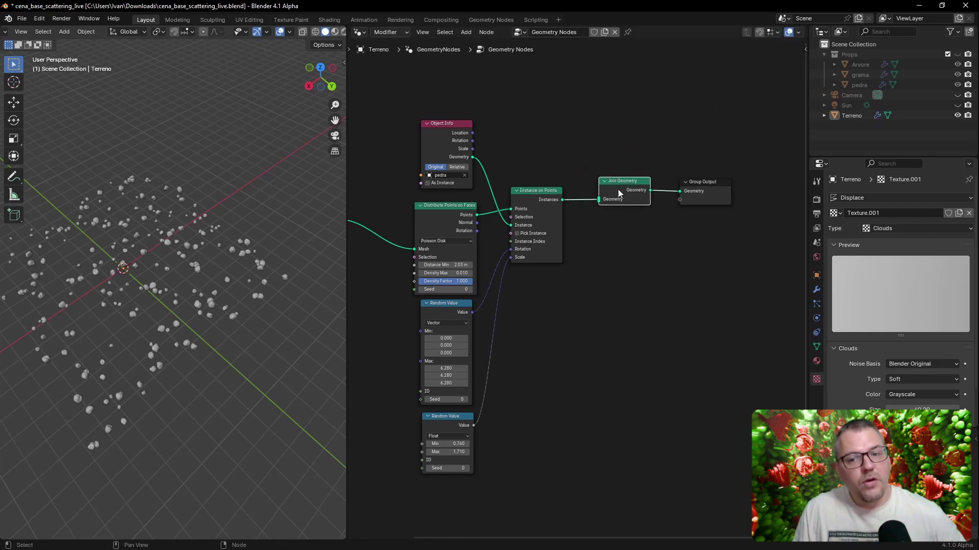
pyautogui.moveTo(620, 181); pyautogui.dragTo(598, 180)
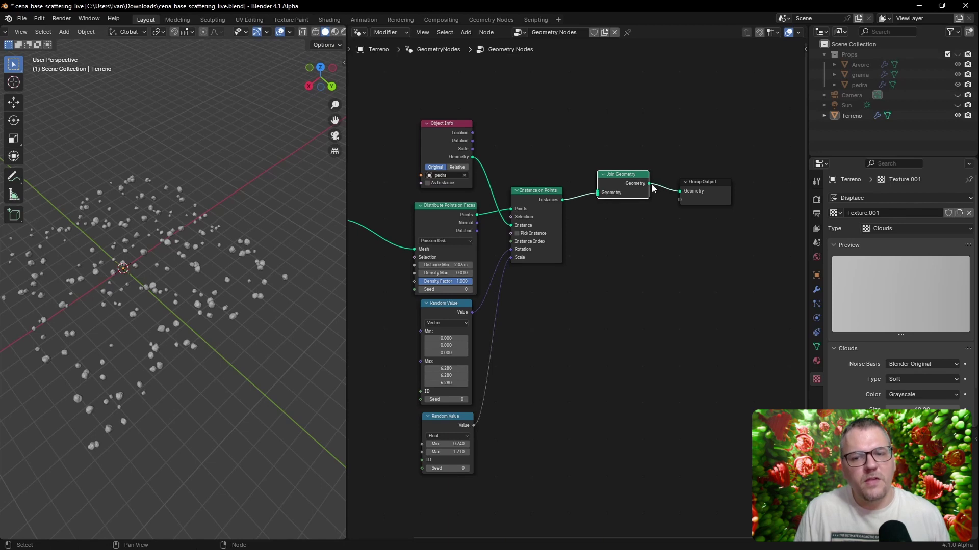
pyautogui.moveTo(703, 190); pyautogui.dragTo(706, 187)
pyautogui.press('Home')
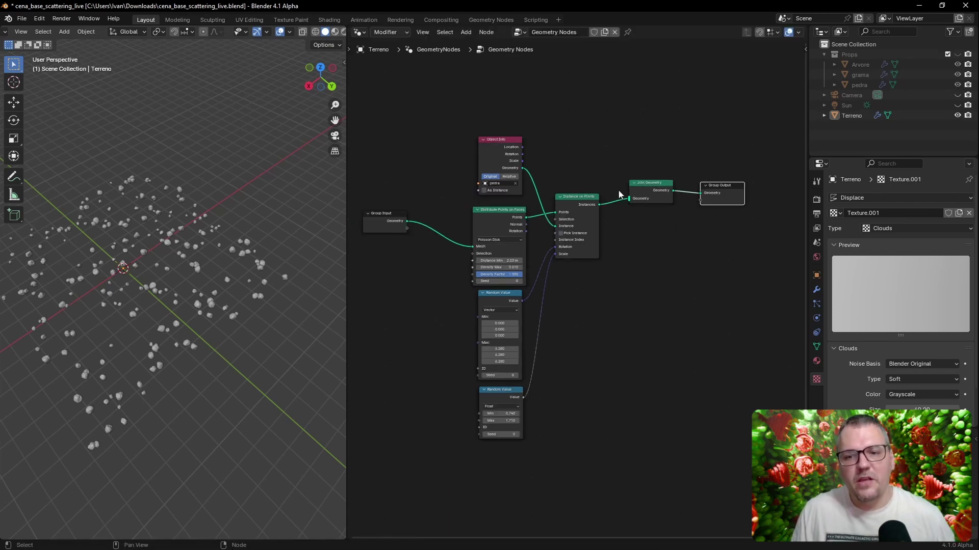
pyautogui.moveTo(406, 221); pyautogui.dragTo(408, 224)
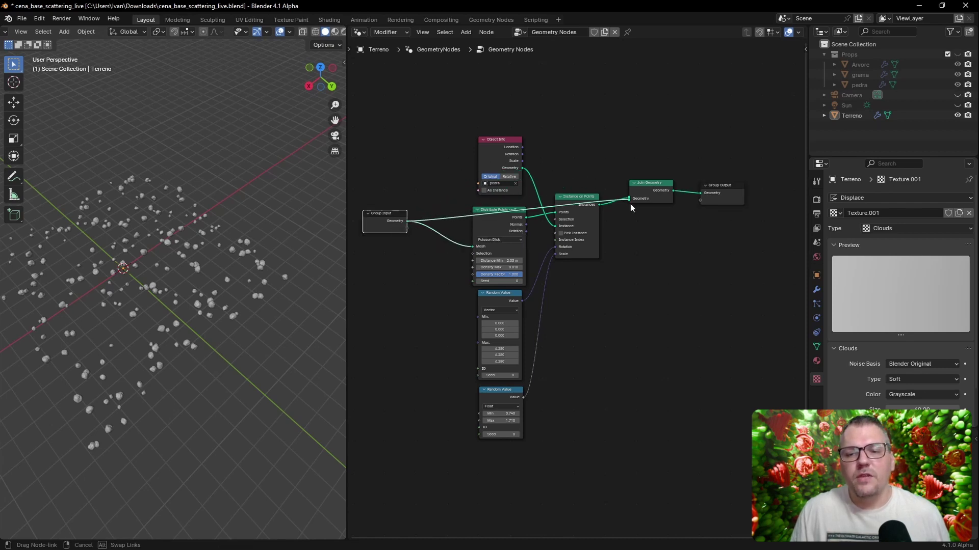
pyautogui.moveTo(428, 200); pyautogui.dragTo(629, 198)
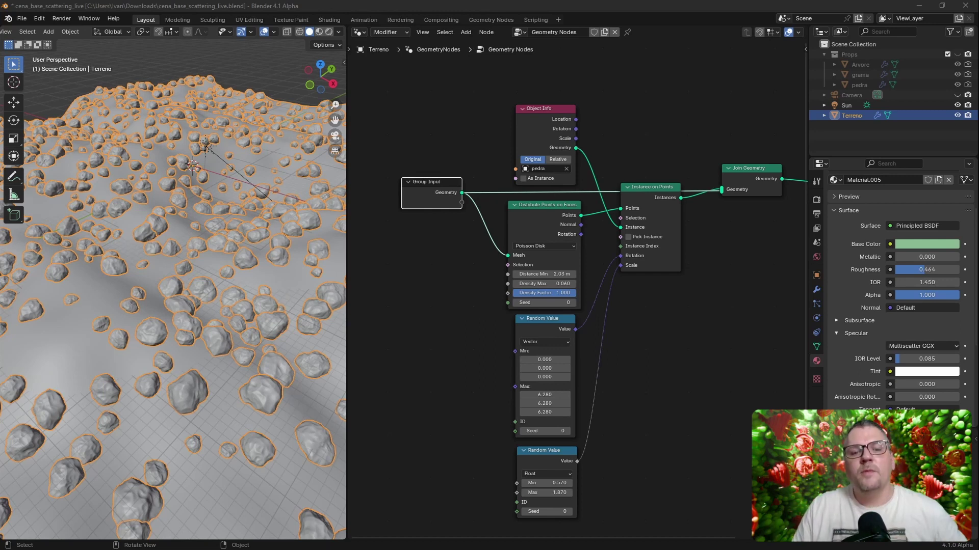
# Step: Step the Distribute Points on Faces Seed from 1 up to 8
pyautogui.click(574, 303)
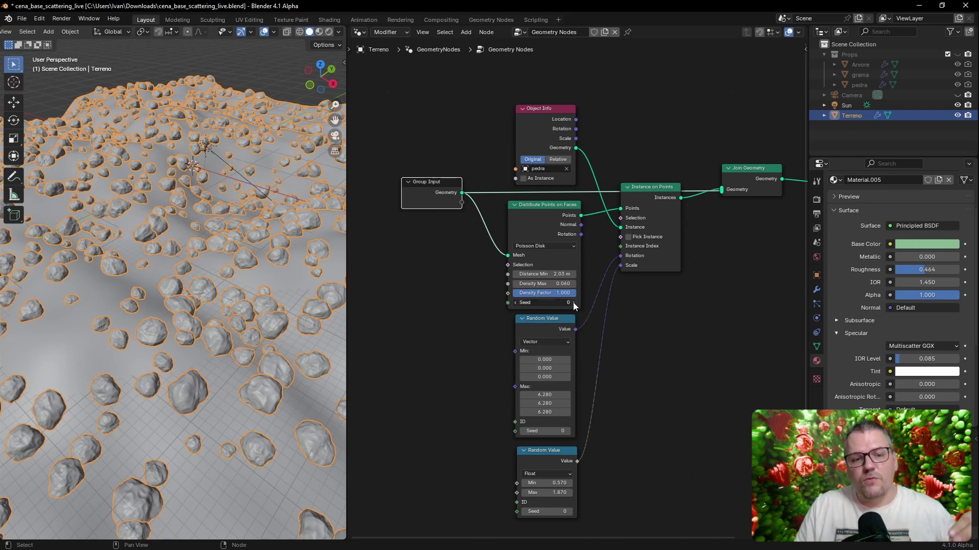
pyautogui.click(574, 303)
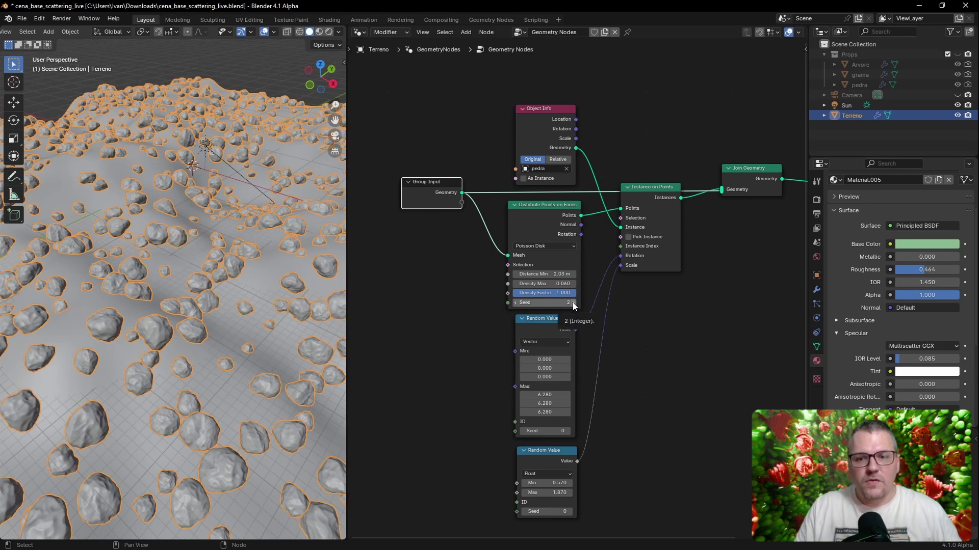
pyautogui.click(573, 303)
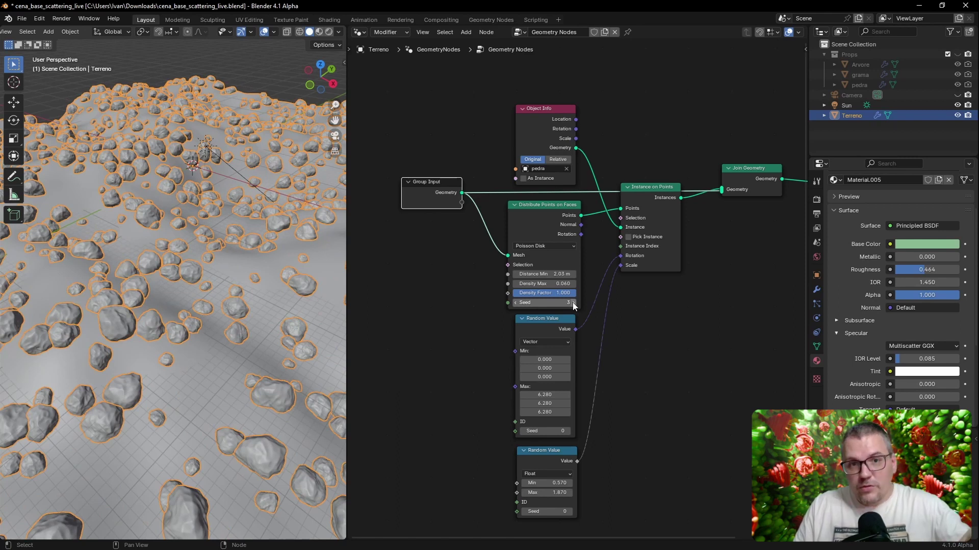
pyautogui.click(573, 303)
pyautogui.click(573, 303)
pyautogui.click(573, 303)
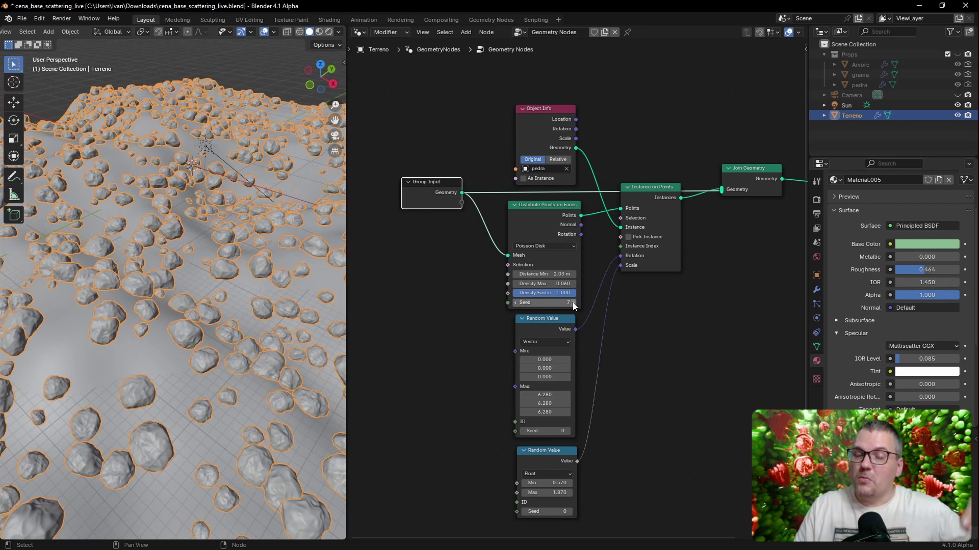
pyautogui.click(574, 303)
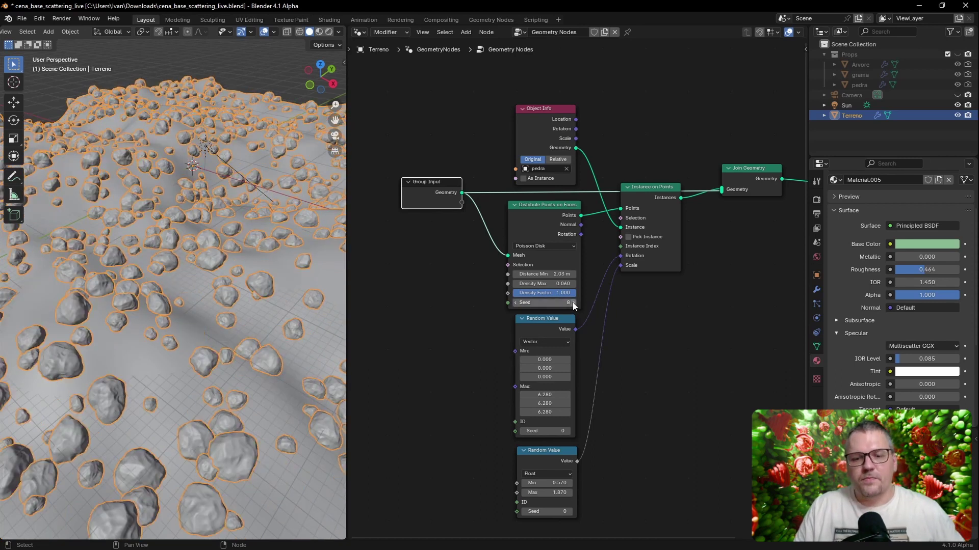
pyautogui.moveTo(648, 380); pyautogui.dragTo(646, 350, button='middle')
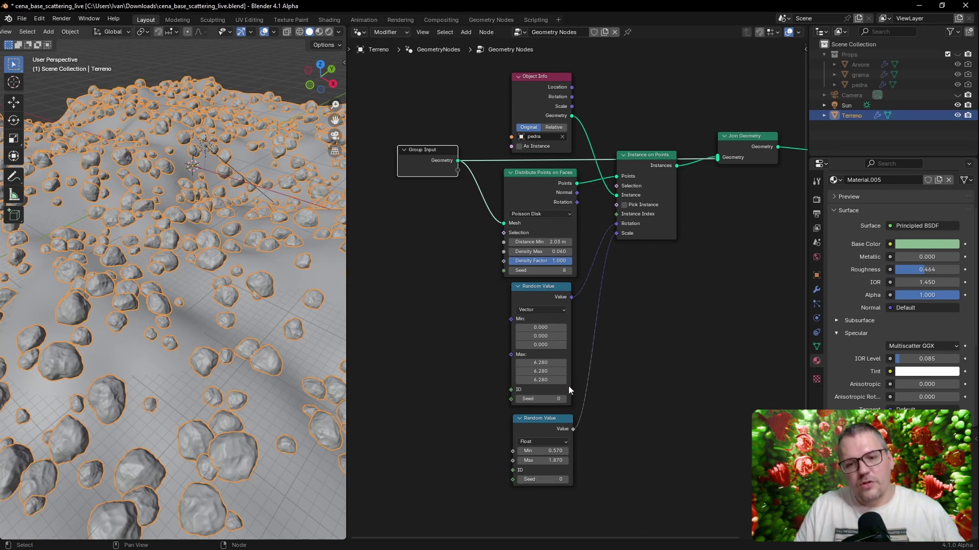
# Step: Set the Seed of the rotation Random Value node to 1
pyautogui.click(564, 399)
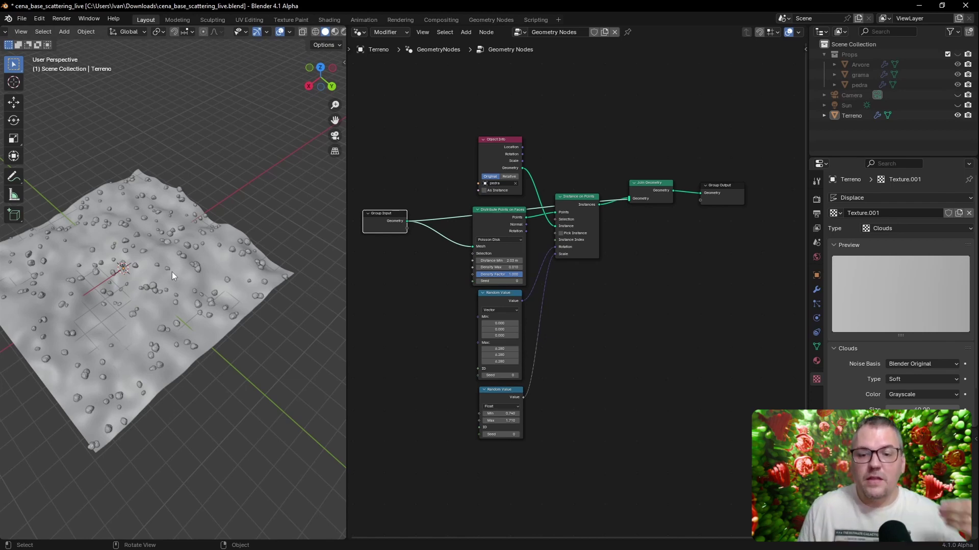
pyautogui.scroll(2, 242, 279)
pyautogui.scroll(3, 546, 402)
pyautogui.moveTo(547, 402); pyautogui.dragTo(610, 307, button='middle')
pyautogui.scroll(1, 594, 348)
pyautogui.scroll(1, 594, 348)
pyautogui.moveTo(594, 348); pyautogui.dragTo(547, 271, button='middle')
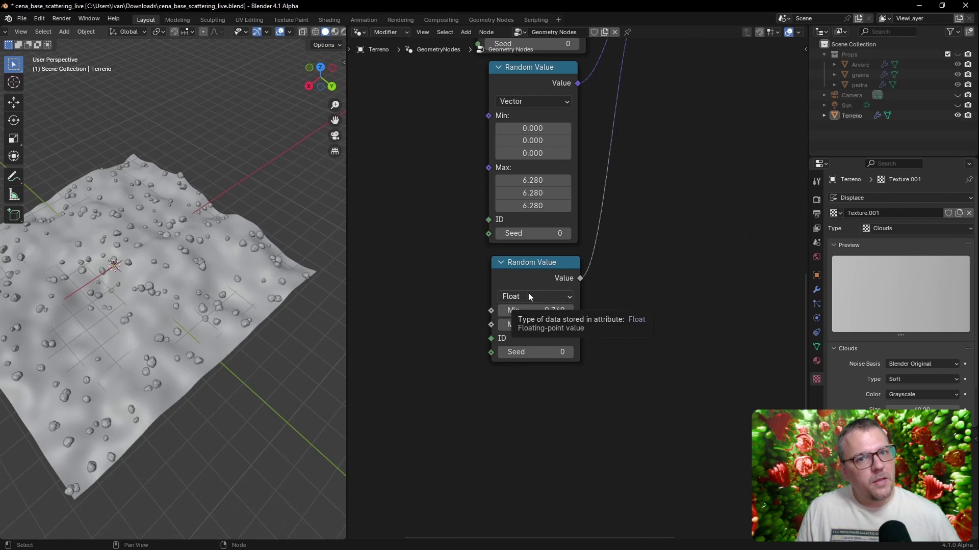
pyautogui.scroll(-3, 613, 183)
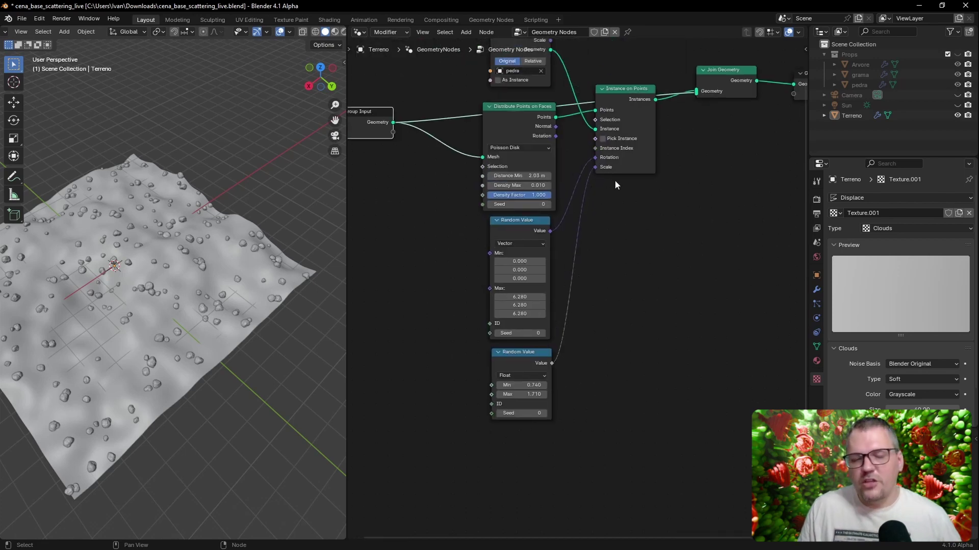